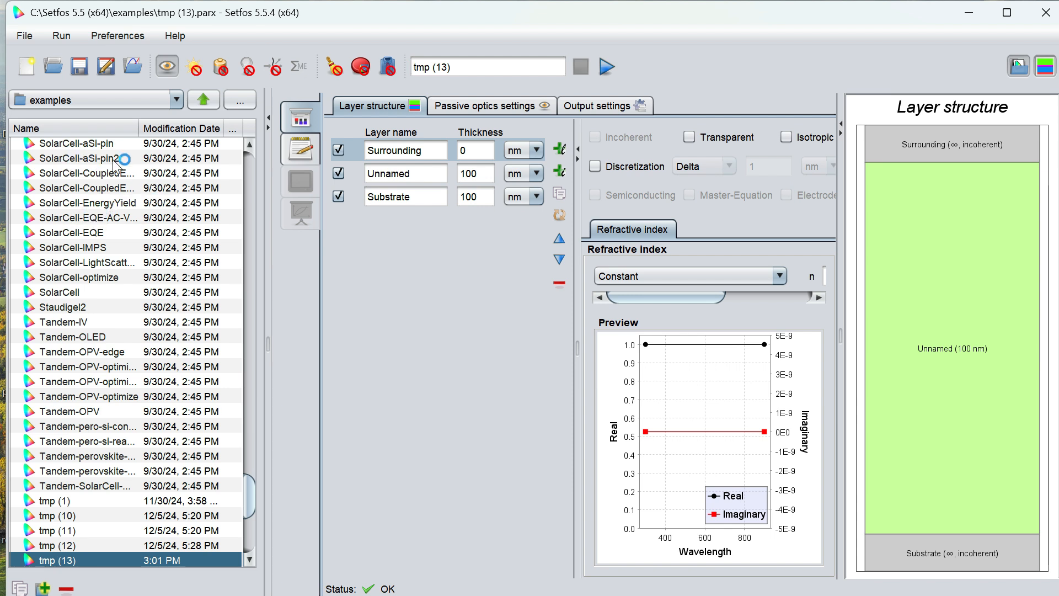
- Add three new layers to the layer stack
click(559, 149)
click(559, 149)
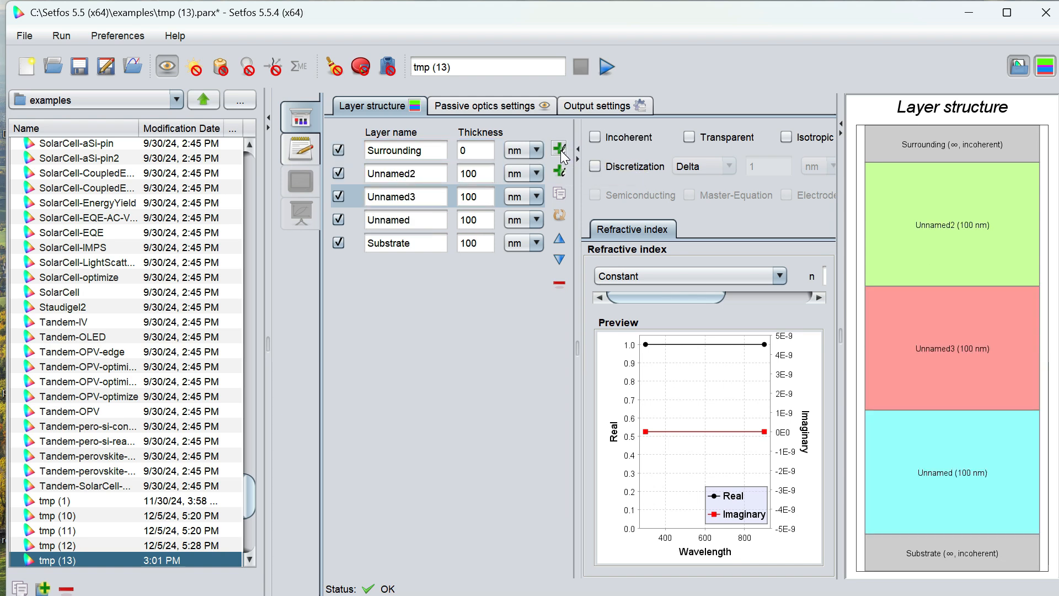
click(560, 150)
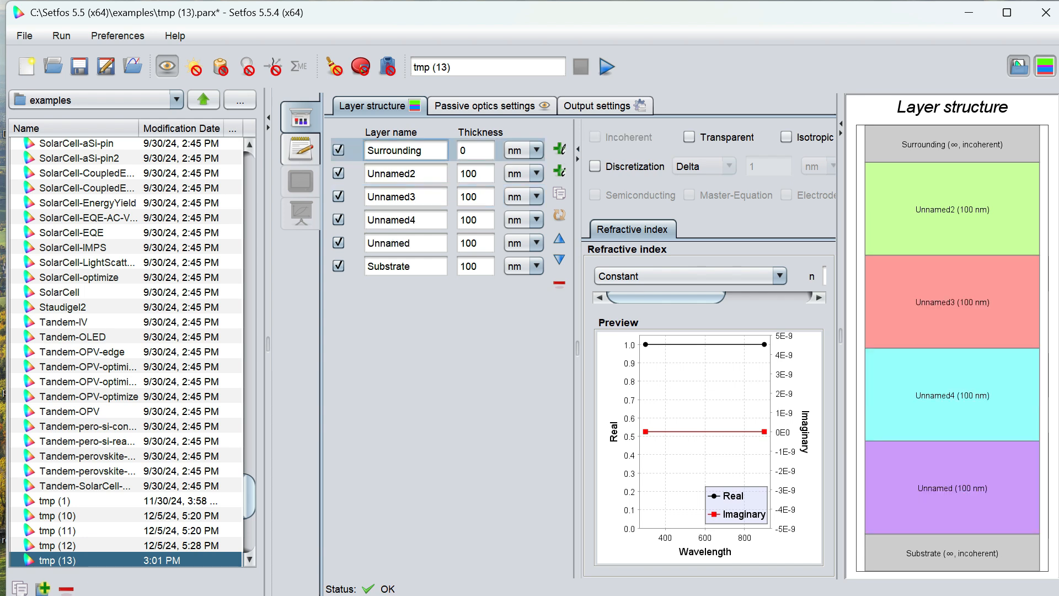
- Rename the top Surrounding layer to Airtop
key(BackSpace)
key(BackSpace)
key(BackSpace)
key(BackSpace)
key(BackSpace)
key(BackSpace)
key(BackSpace)
key(BackSpace)
key(BackSpace)
key(BackSpace)
key(BackSpace)
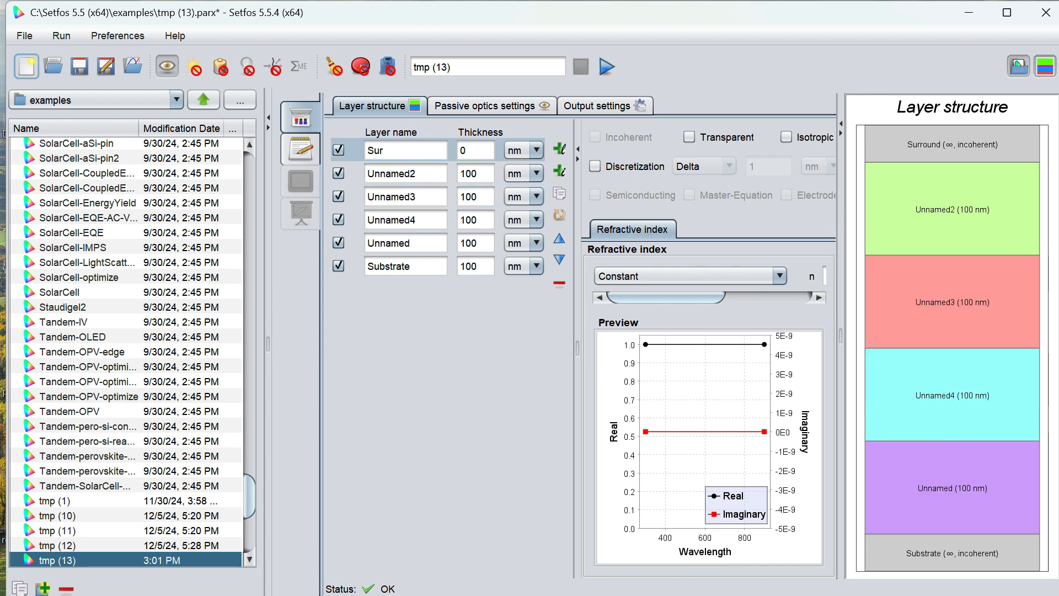
text(Airtop)
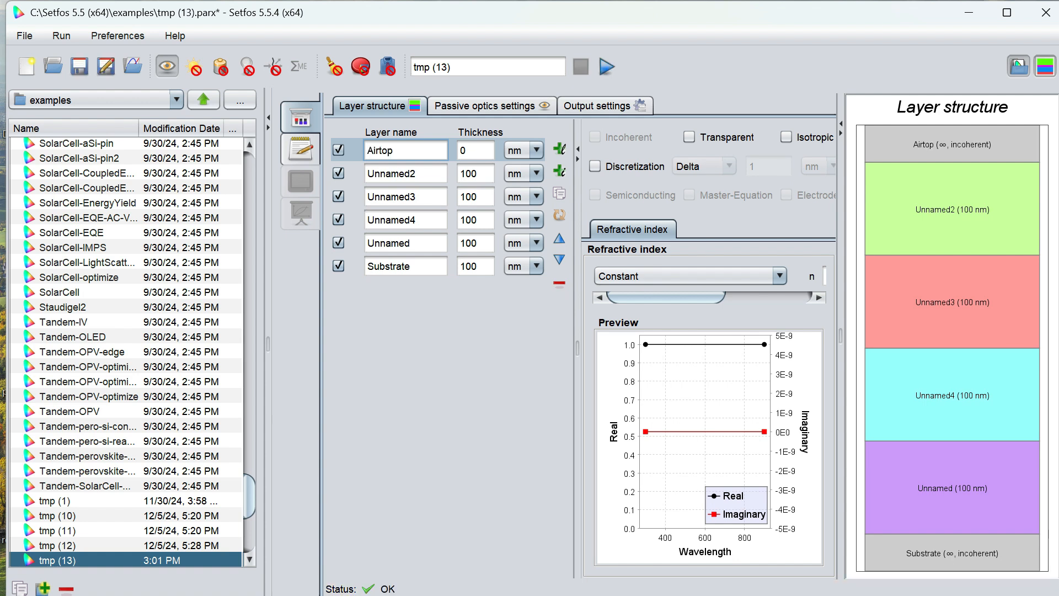
- Rename the first inner layer Unnamed2 to Glass
click(418, 174)
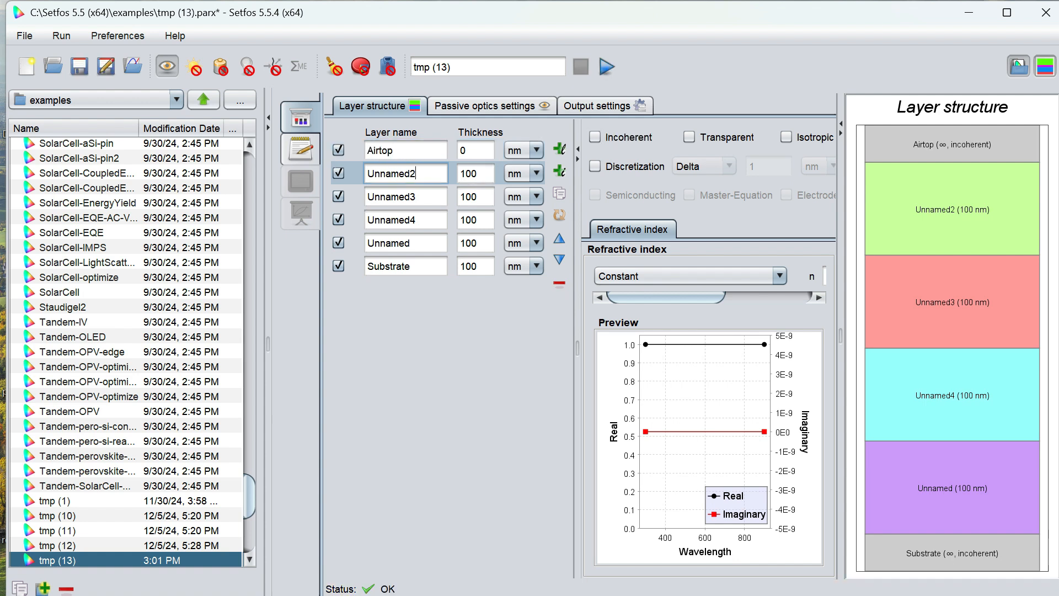
key(BackSpace)
key(BackSpace)
key(BackSpace)
key(BackSpace)
key(BackSpace)
key(BackSpace)
key(BackSpace)
key(BackSpace)
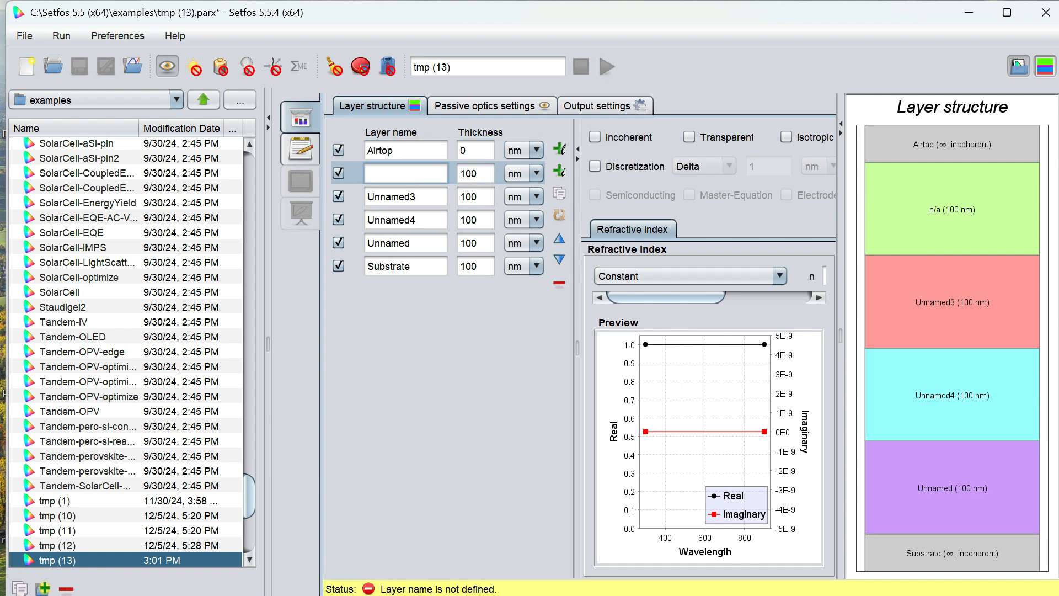
text(Glass)
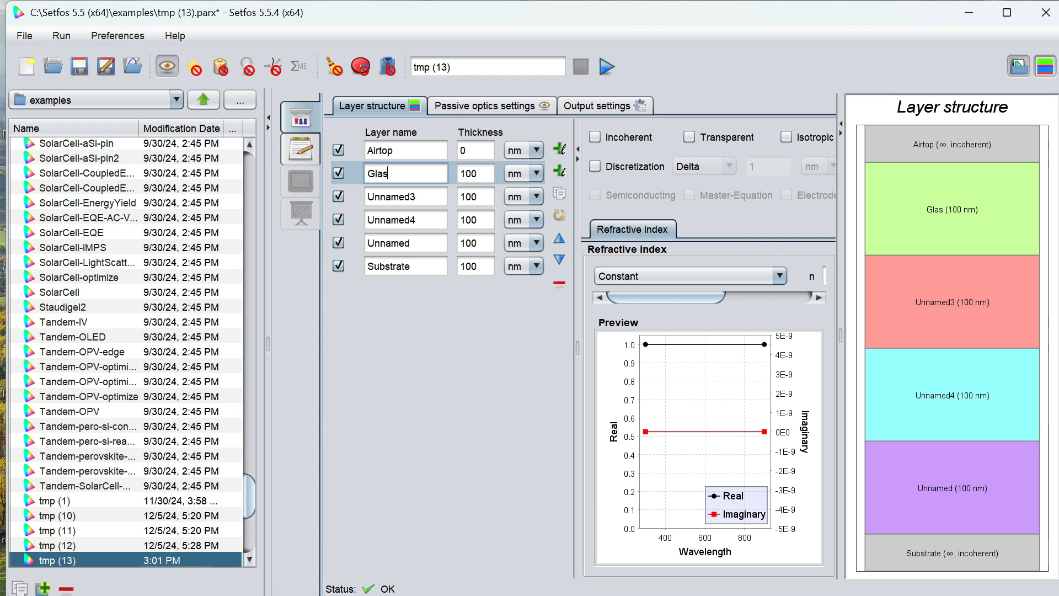
- Rename the Unnamed3 layer to ITO
click(418, 197)
key(BackSpace)
key(BackSpace)
key(BackSpace)
key(BackSpace)
key(BackSpace)
key(BackSpace)
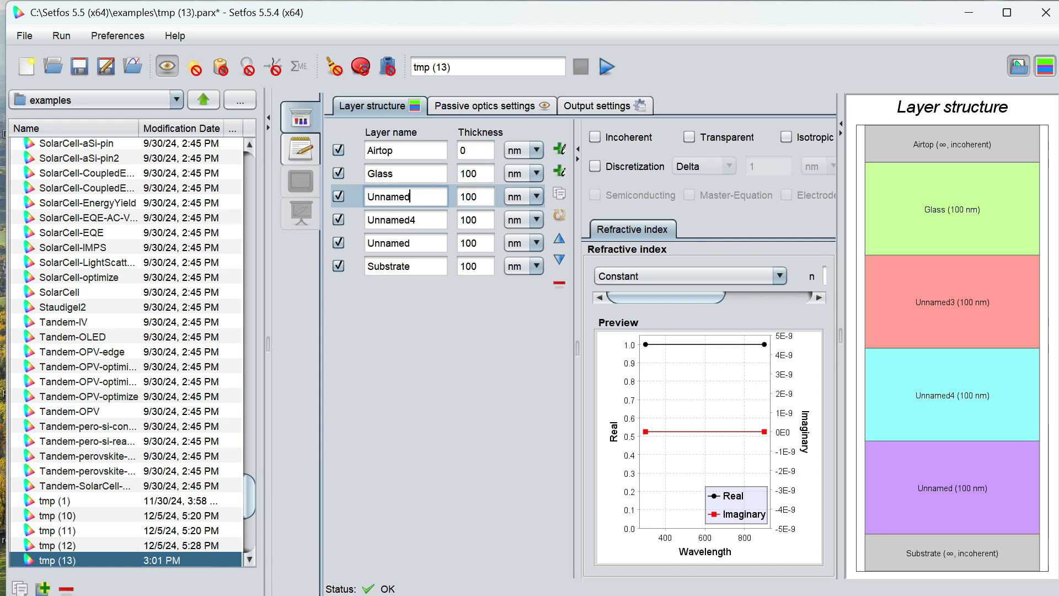
key(BackSpace)
key(BackSpace)
text(ITO)
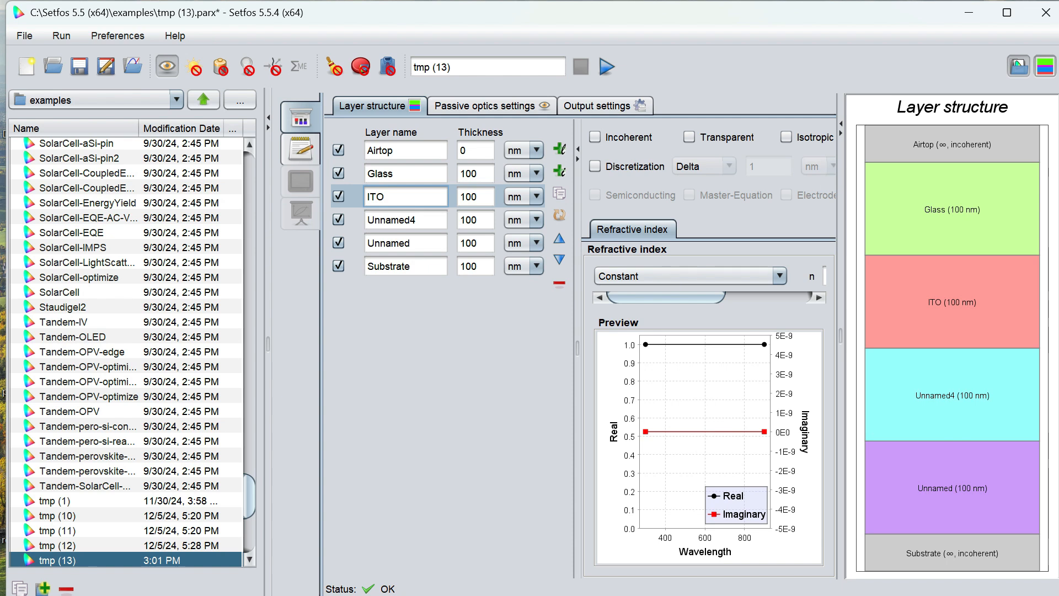
- Rename the Unnamed4 layer to Pedot
click(422, 221)
key(BackSpace)
- Rename the remaining Unnamed layer to P3HT-PCBM
key(BackSpace)
key(BackSpace)
key(BackSpace)
key(BackSpace)
key(BackSpace)
key(BackSpace)
key(BackSpace)
text(Pedot)
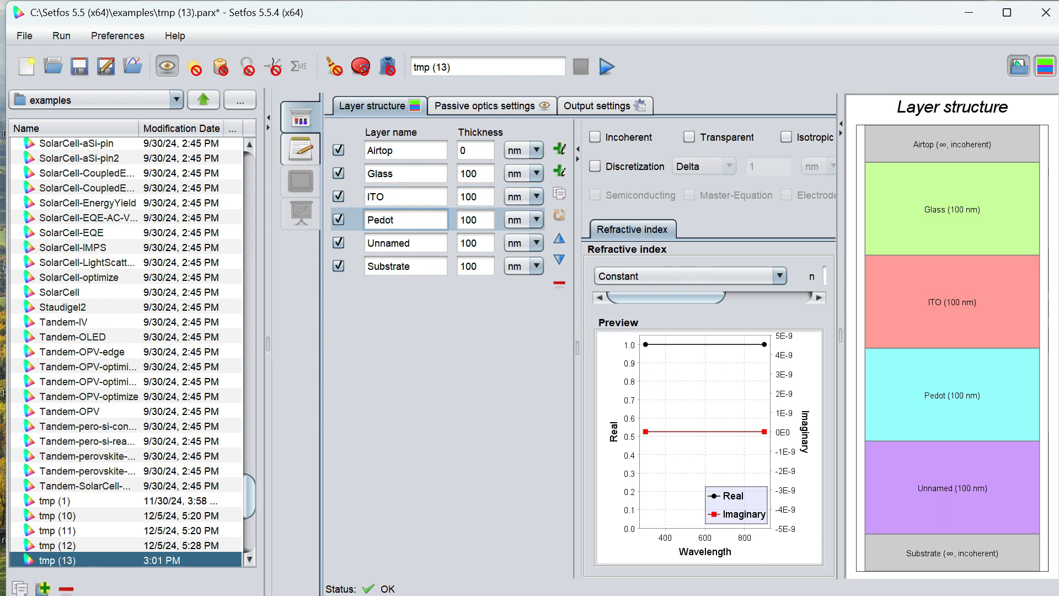
click(419, 243)
key(BackSpace)
key(BackSpace)
key(BackSpace)
key(BackSpace)
key(BackSpace)
key(BackSpace)
key(BackSpace)
text(P)
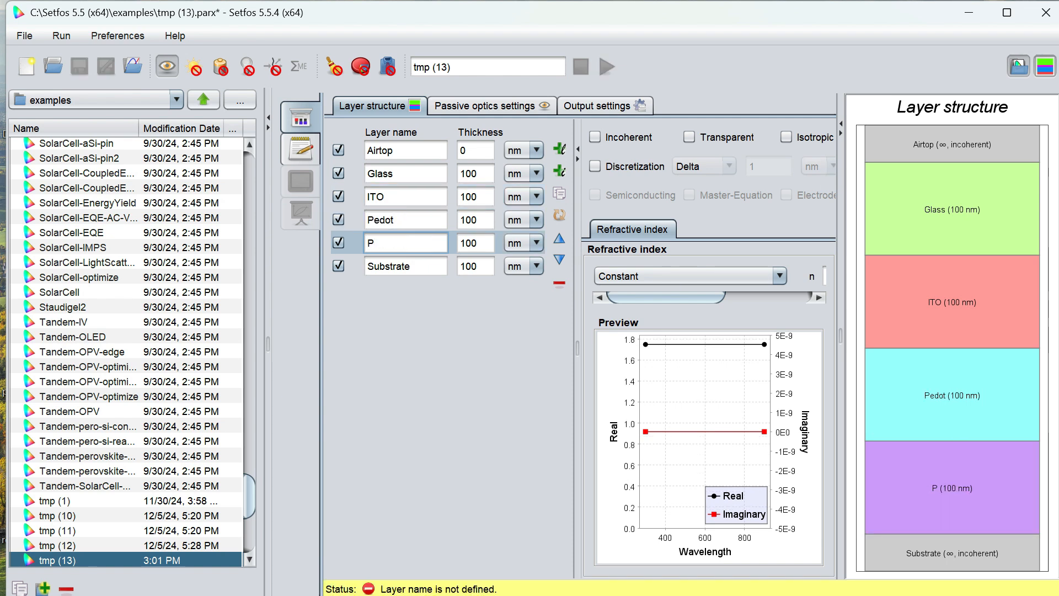
text(3H)
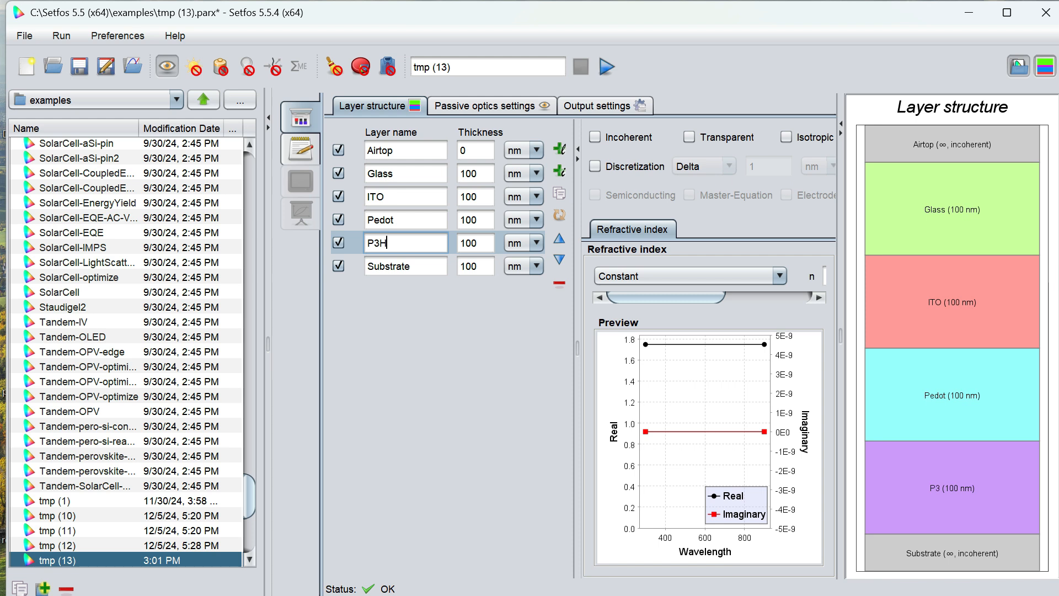
text(T-PCBM)
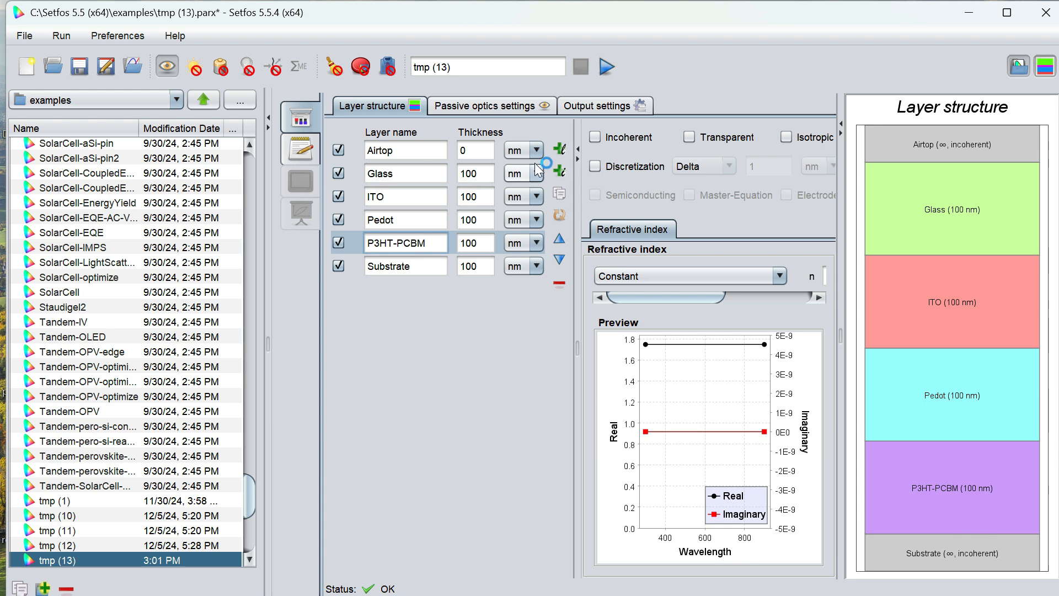
- Add a new layer below P3HT-PCBM and name it Al
click(560, 153)
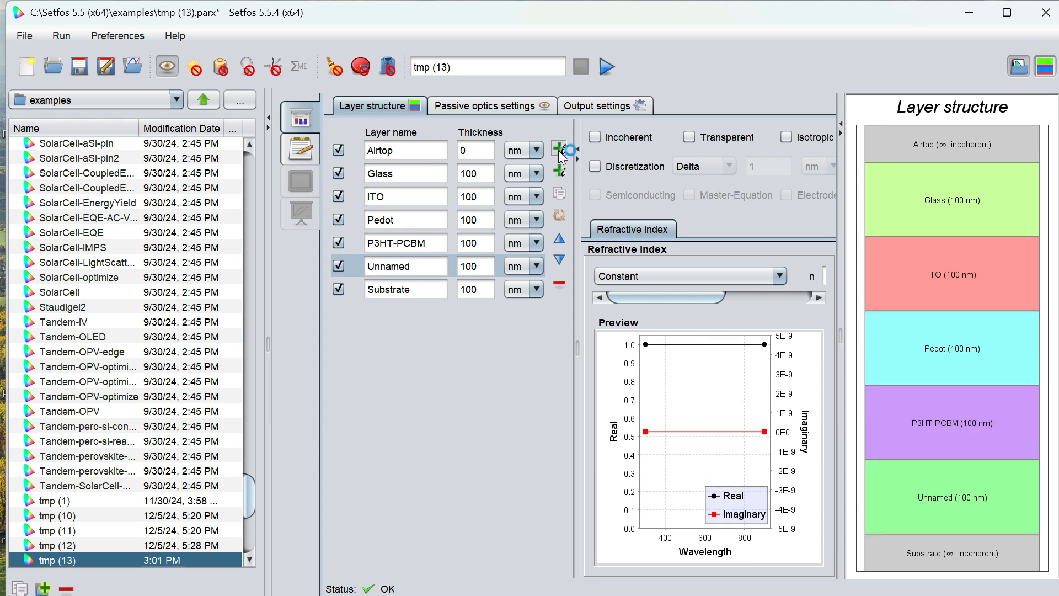
click(412, 267)
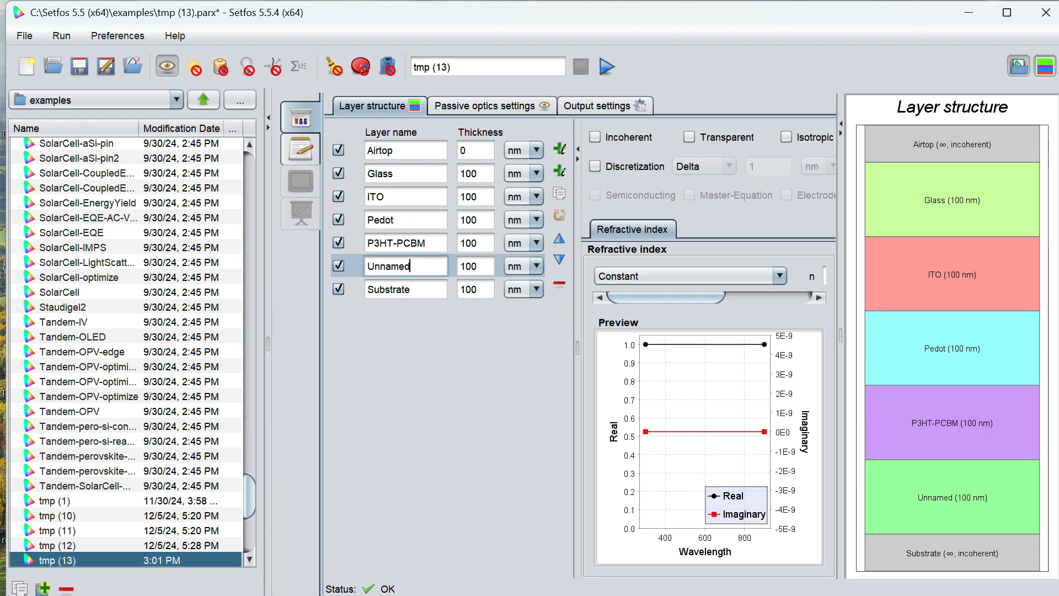
key(BackSpace)
key(BackSpace)
key(BackSpace)
key(BackSpace)
key(BackSpace)
key(BackSpace)
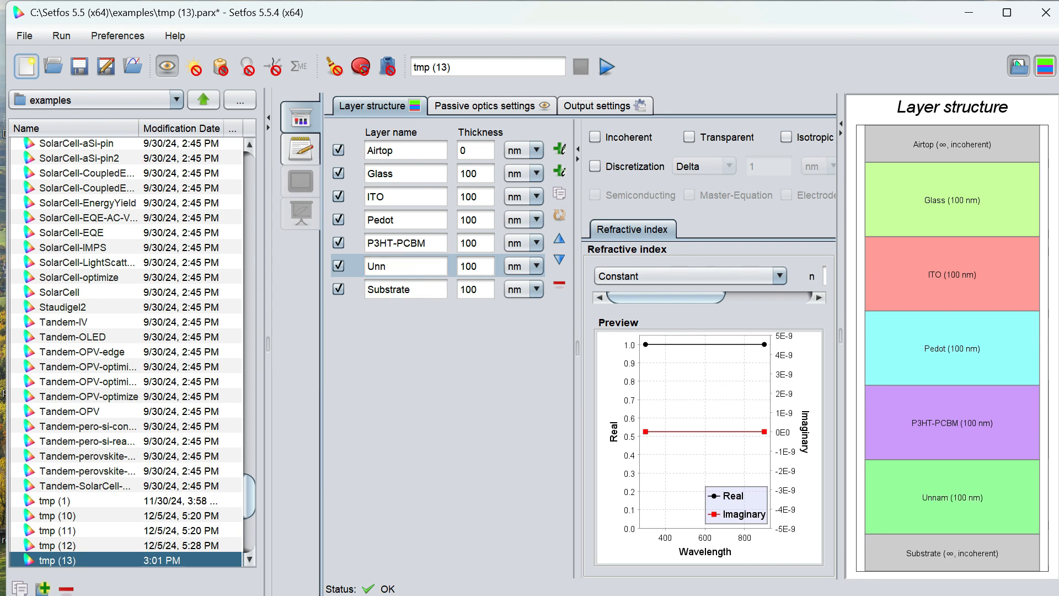
key(BackSpace)
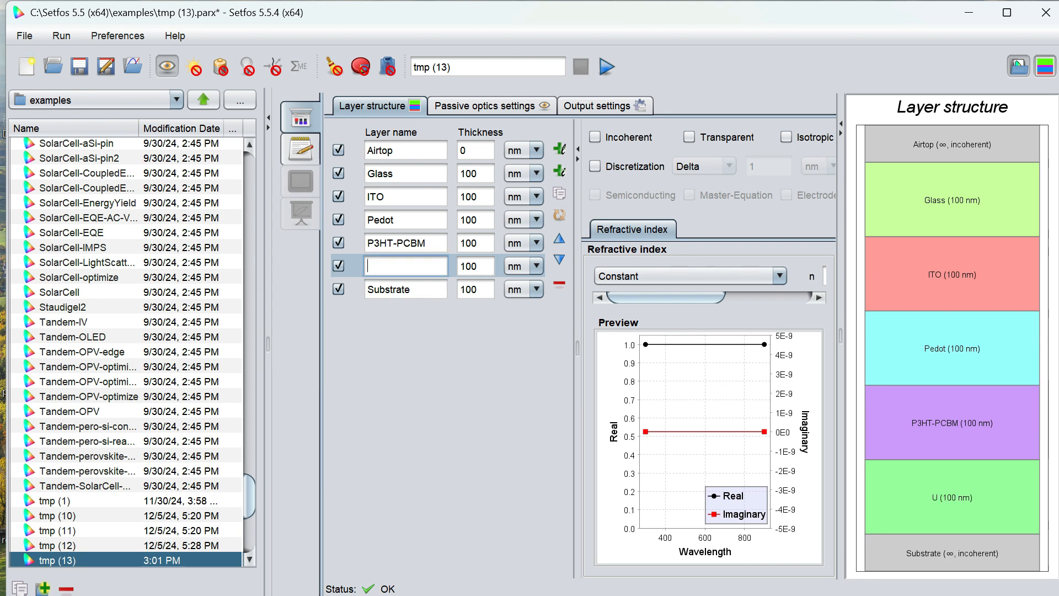
text(Al)
text(ir)
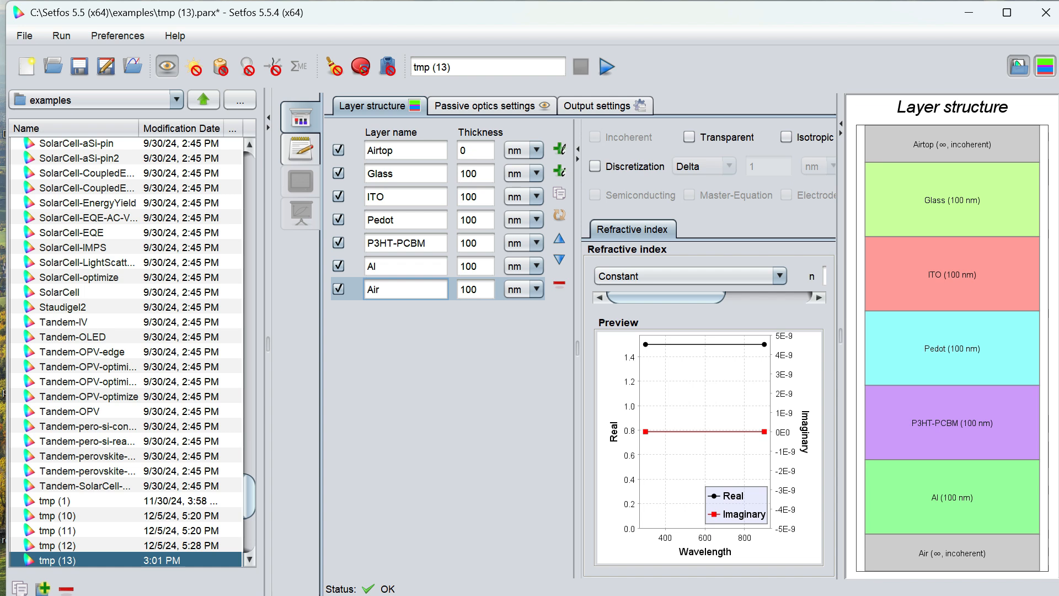
text(-bot)
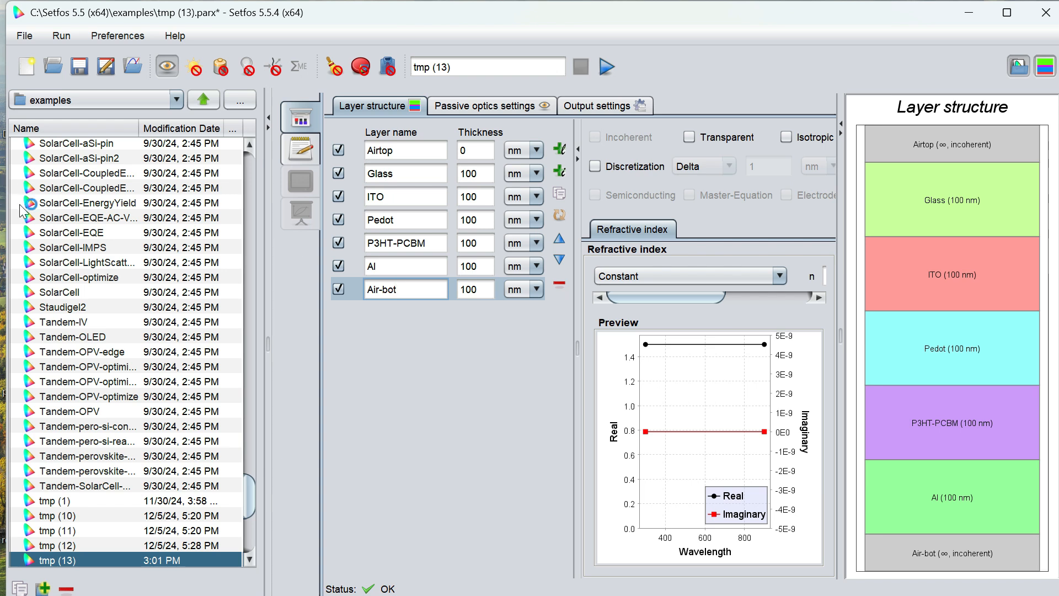
- Switch on the absorption simulation mode and return to the layer structure
click(405, 150)
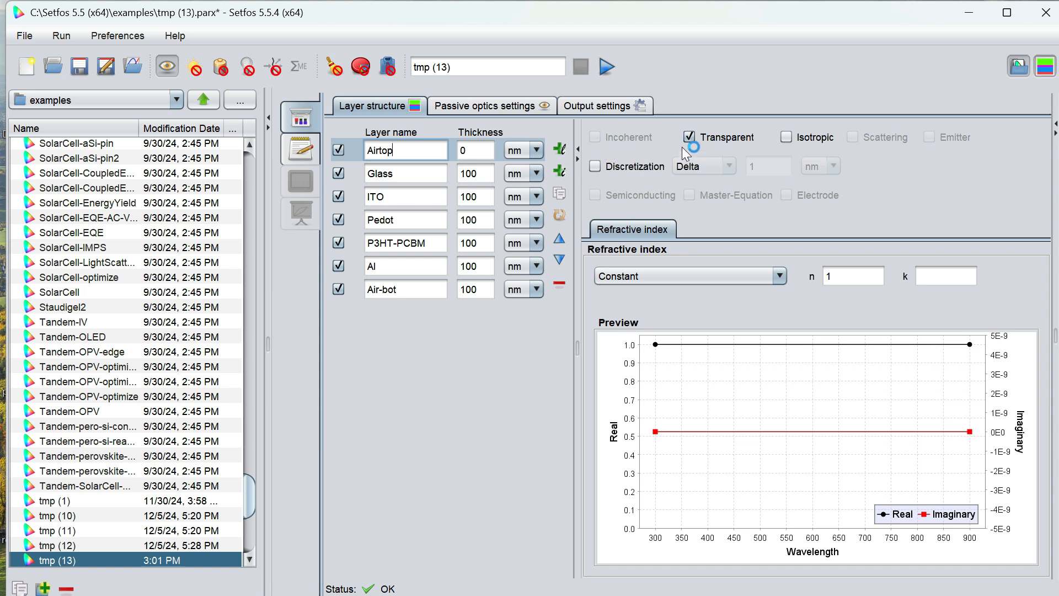
click(397, 289)
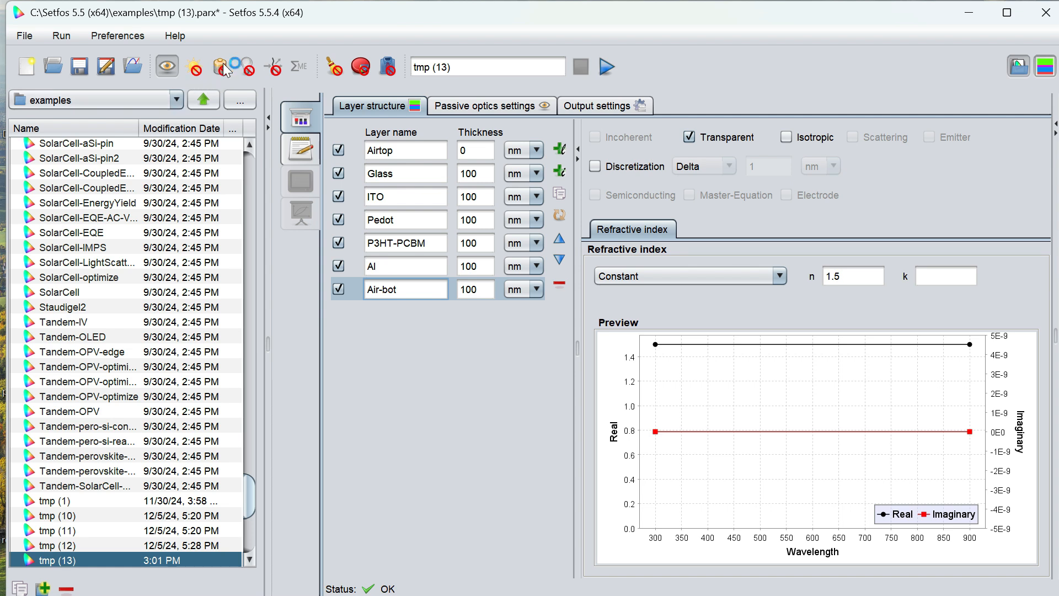
click(196, 68)
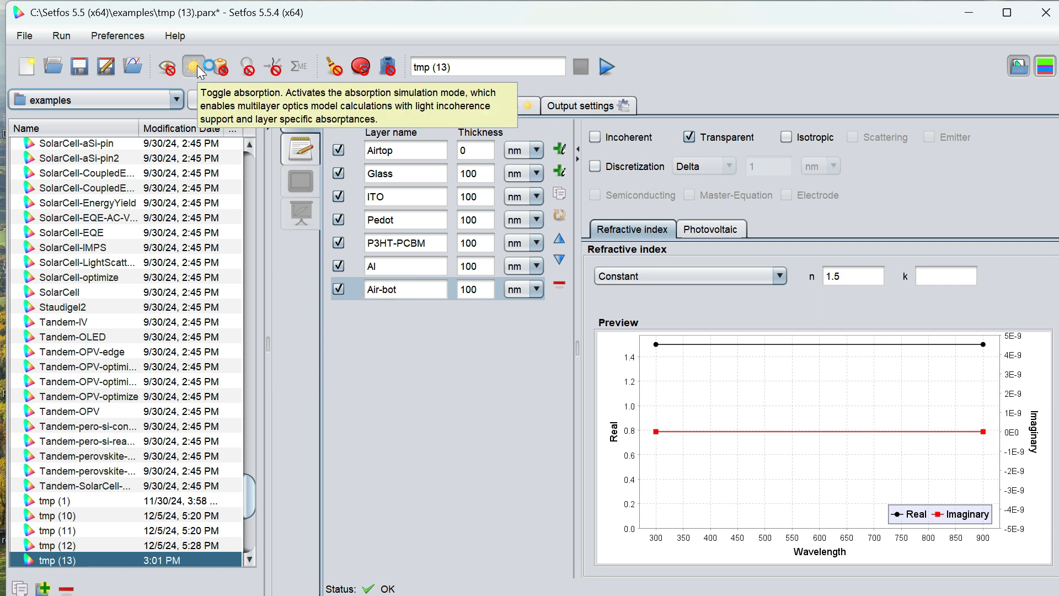
click(417, 107)
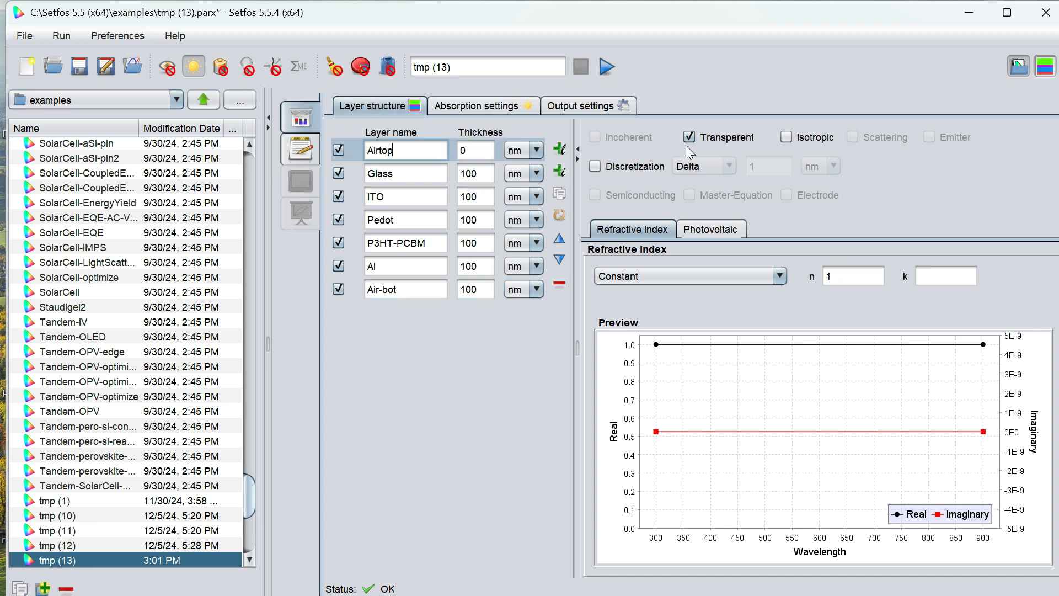
- Set the Air-bot layer's thickness to 0
click(403, 289)
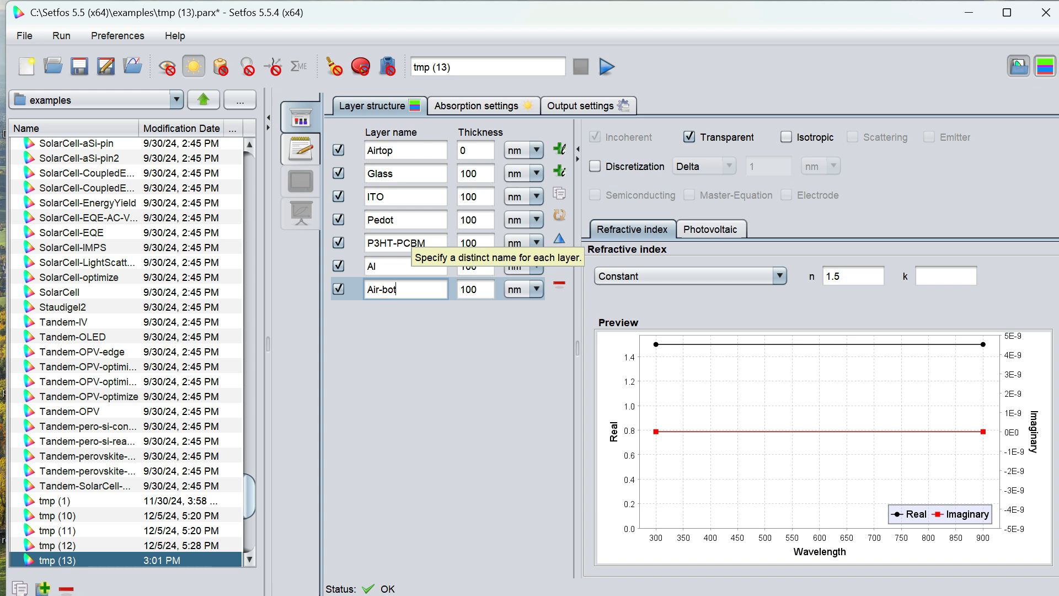
click(410, 174)
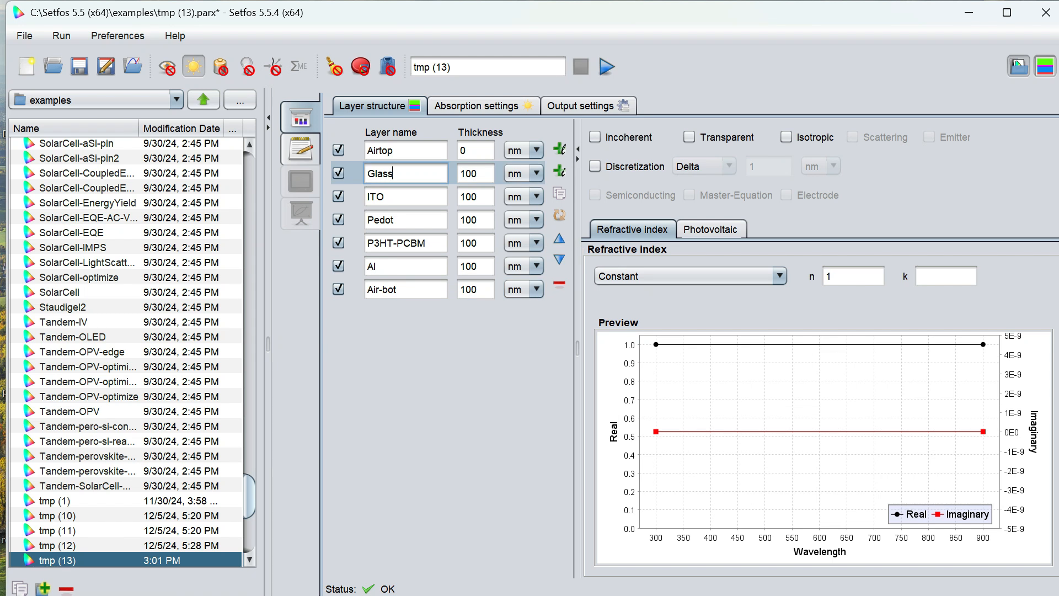
click(466, 150)
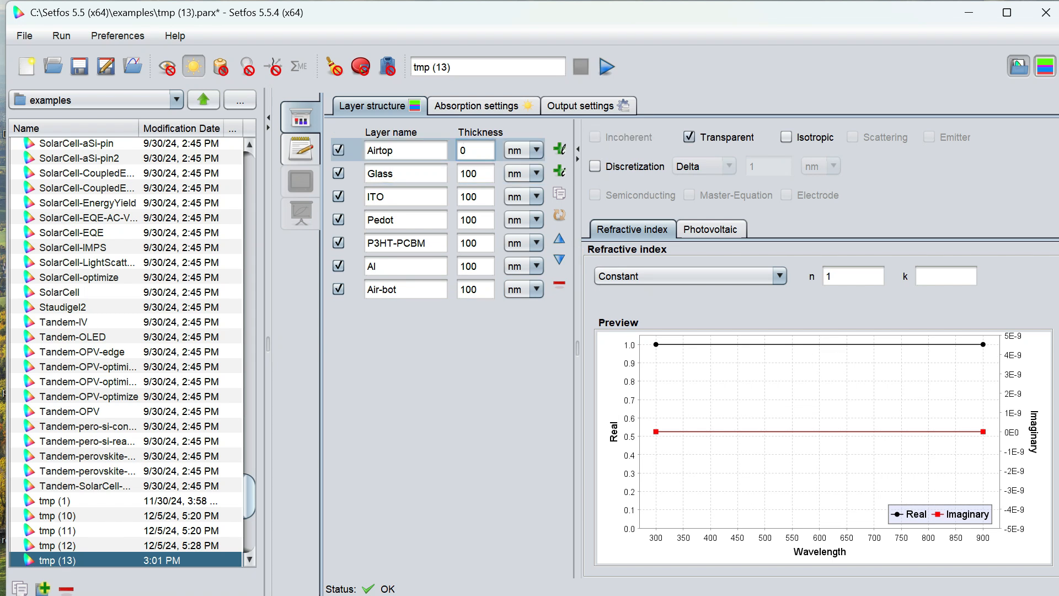
click(485, 289)
key(BackSpace)
key(BackSpace)
key(BackSpace)
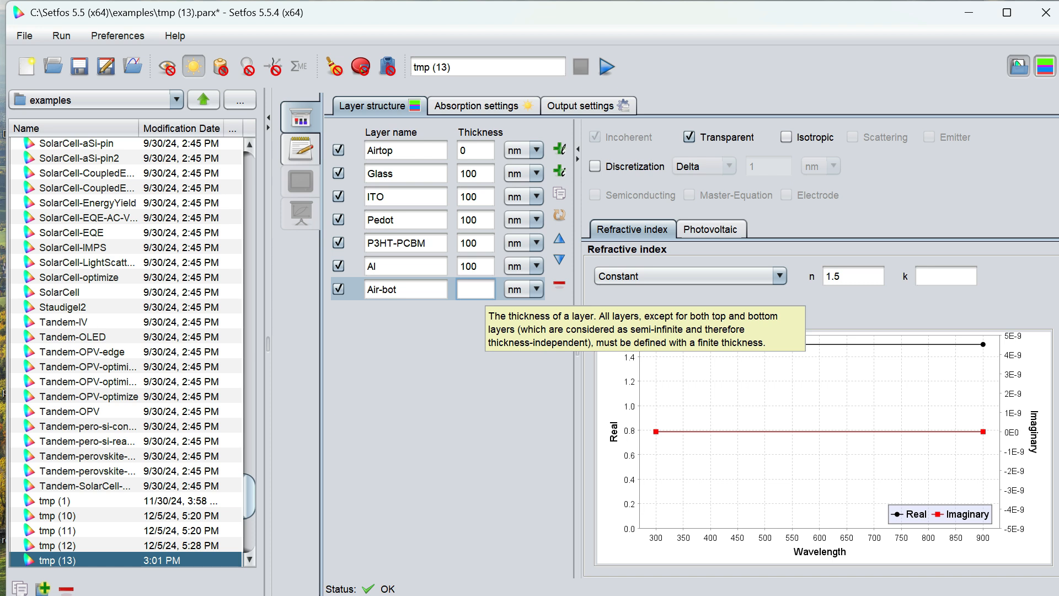
text(0)
- Set the Glass layer's thickness to 0.5 um
click(476, 174)
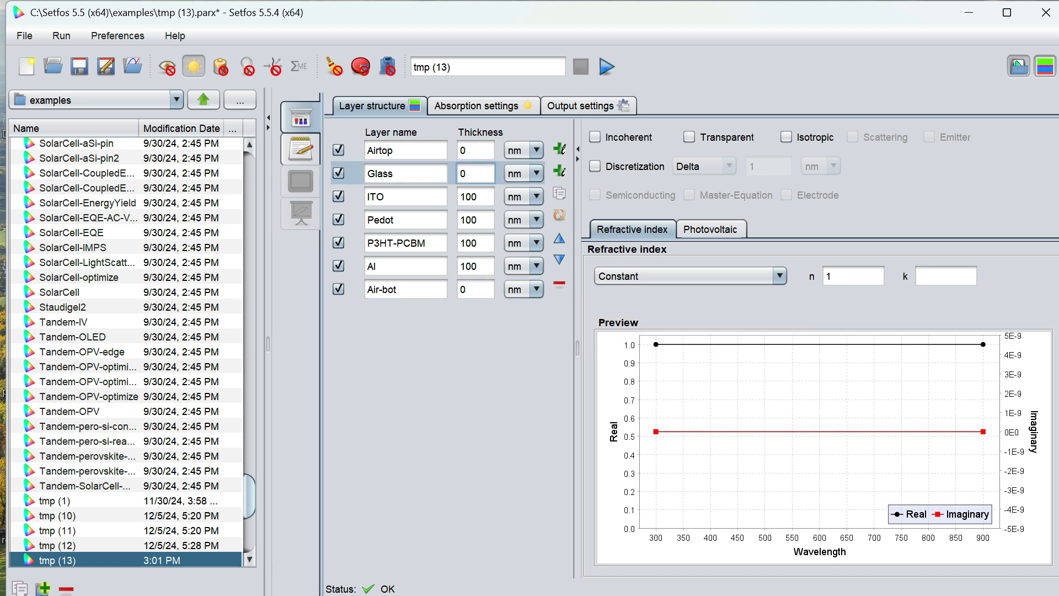
text(.5)
key(Tab)
click(542, 173)
click(528, 208)
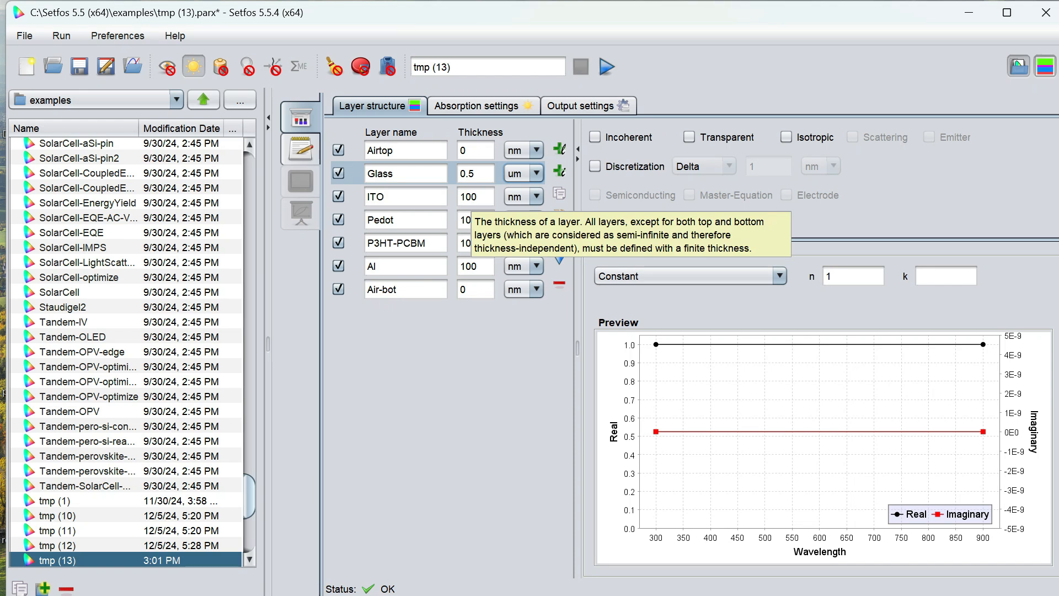
- Set the ITO layer's thickness to 125 nm
click(470, 197)
key(BackSpace)
key(BackSpace)
text(25)
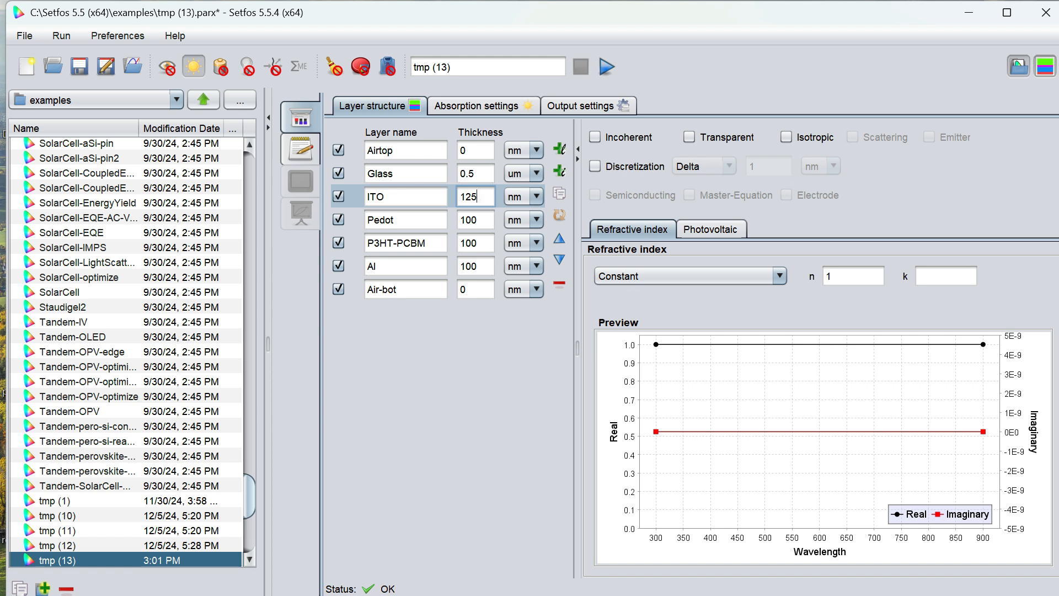
- Set the Pedot layer's thickness to 50 nm
click(476, 220)
key(BackSpace)
key(BackSpace)
key(BackSpace)
text(50)
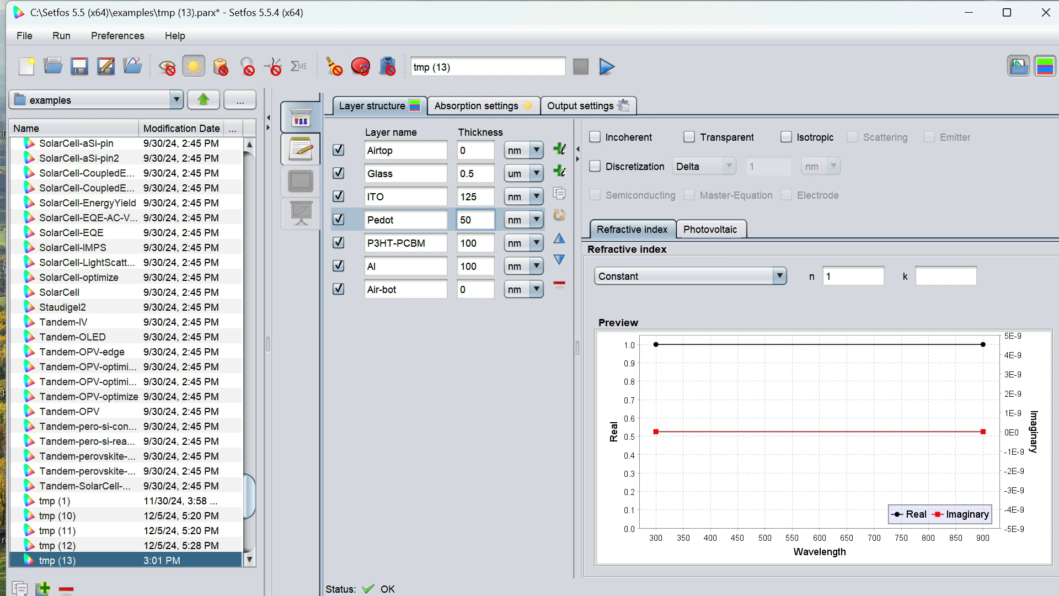
- Set the Al layer's thickness to 500 nm
click(478, 243)
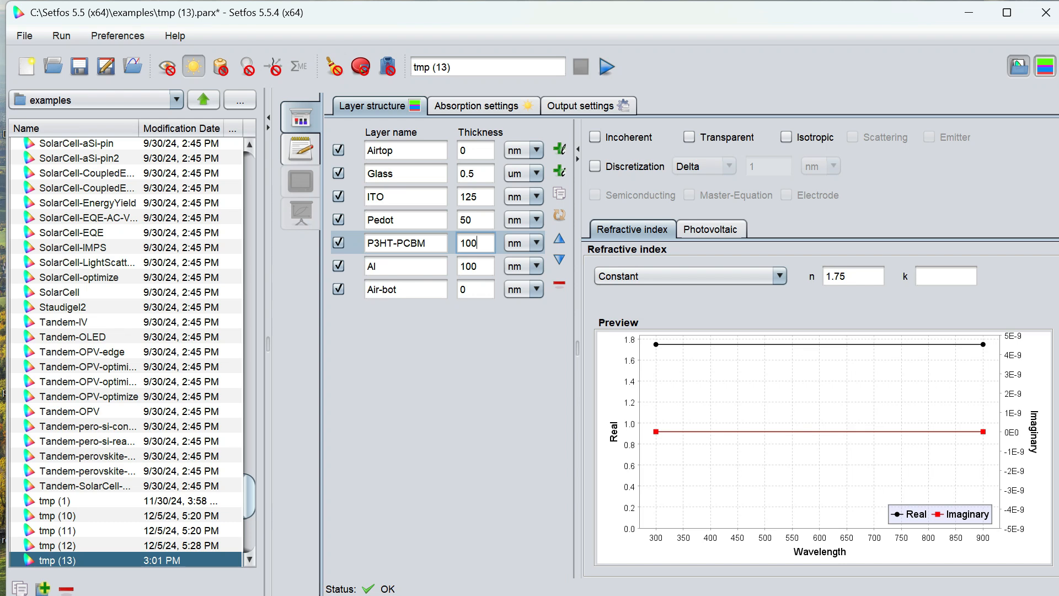
click(479, 269)
key(BackSpace)
key(BackSpace)
key(BackSpace)
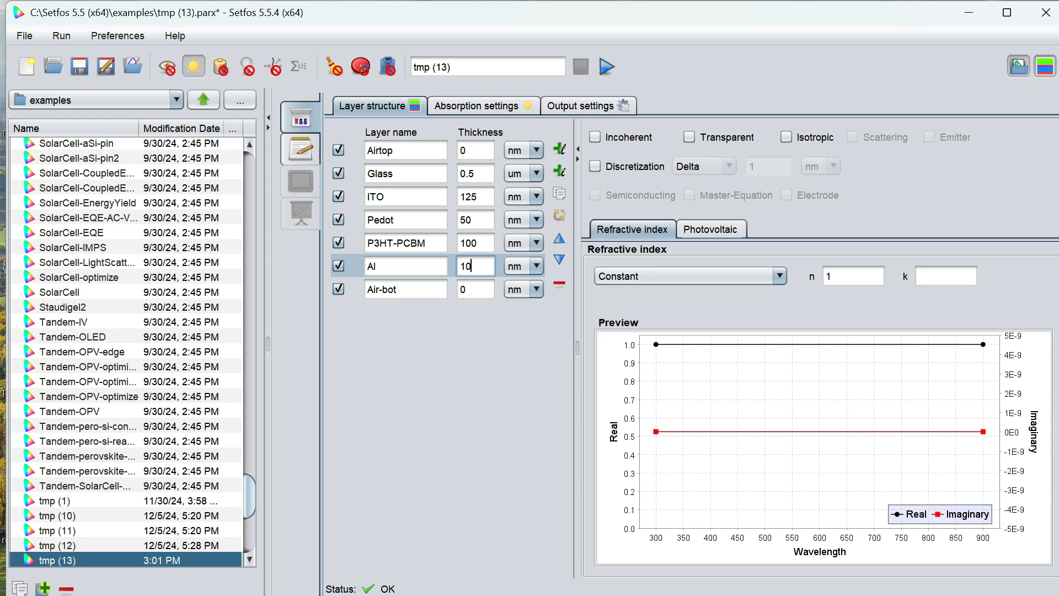
text(500)
click(411, 289)
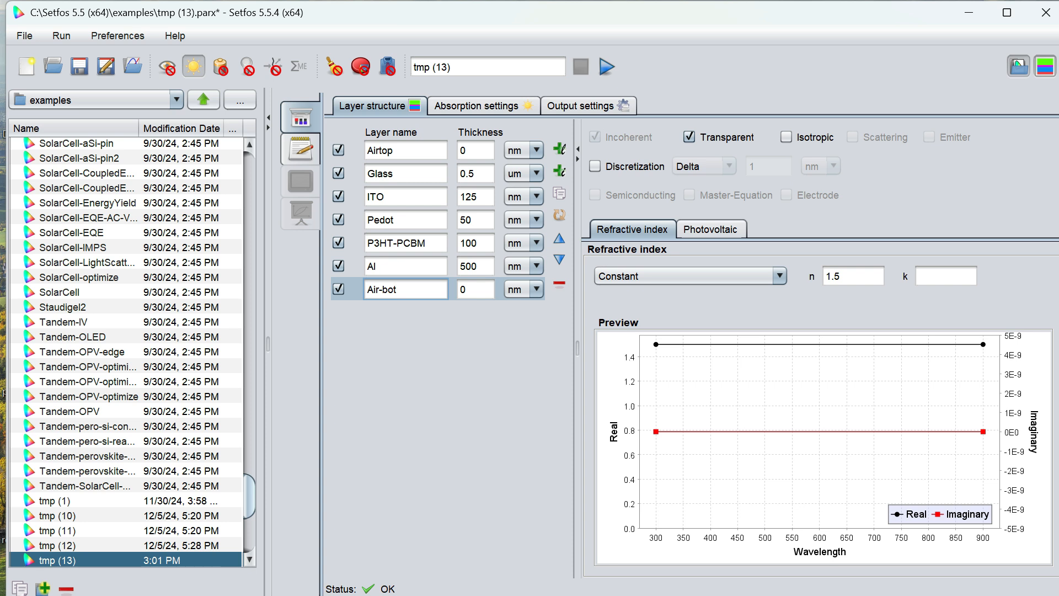
click(427, 269)
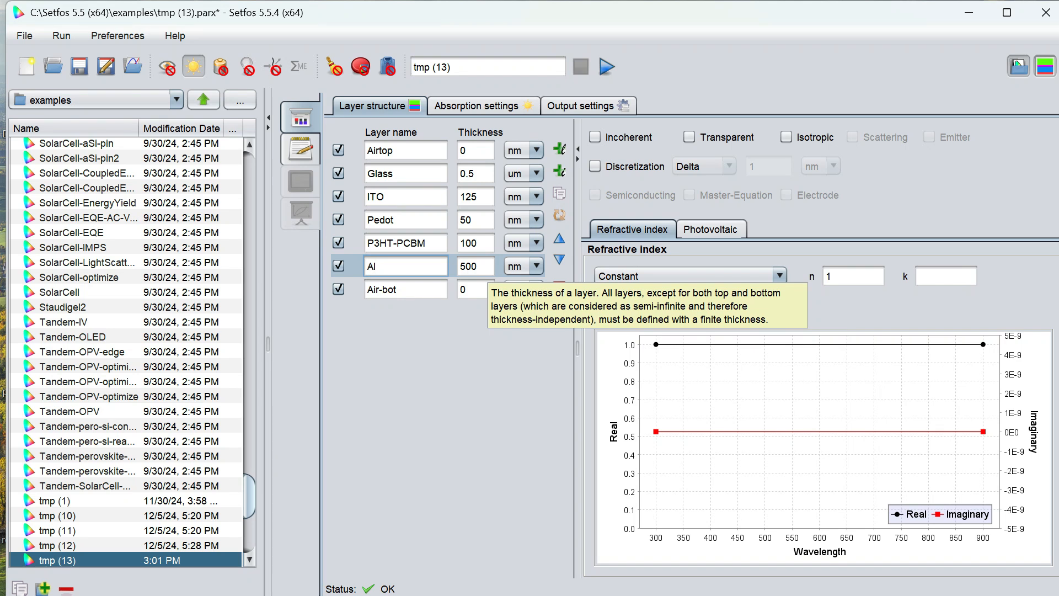
- Enable discretization for the Al layer using the Elements mode with 100 elements
click(603, 169)
click(703, 168)
click(706, 182)
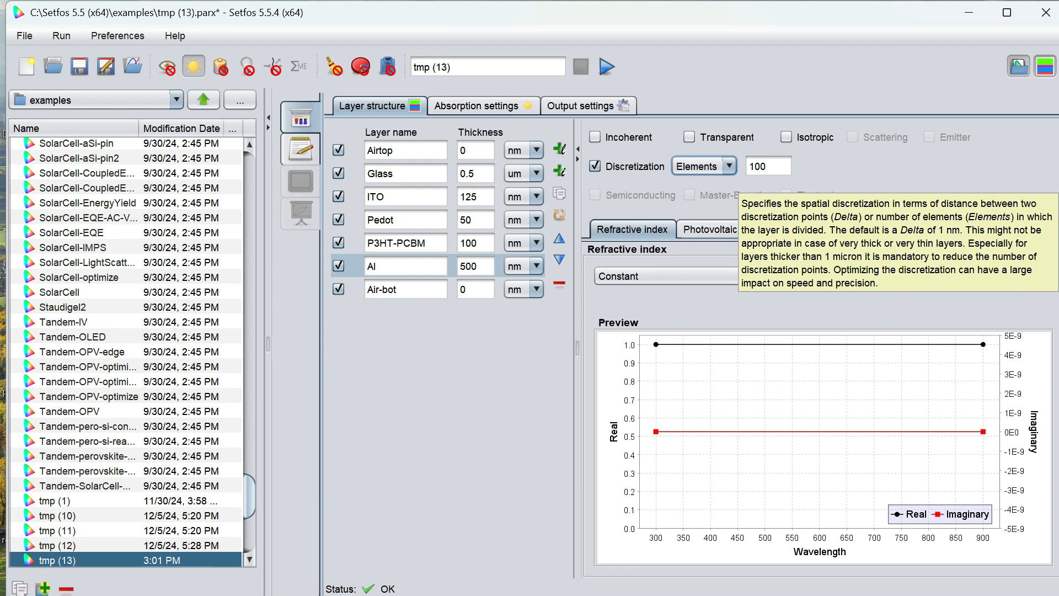
- Set the ITO layer's refractive index to tabulated nk values imported from the file 2ITO.nk
click(396, 197)
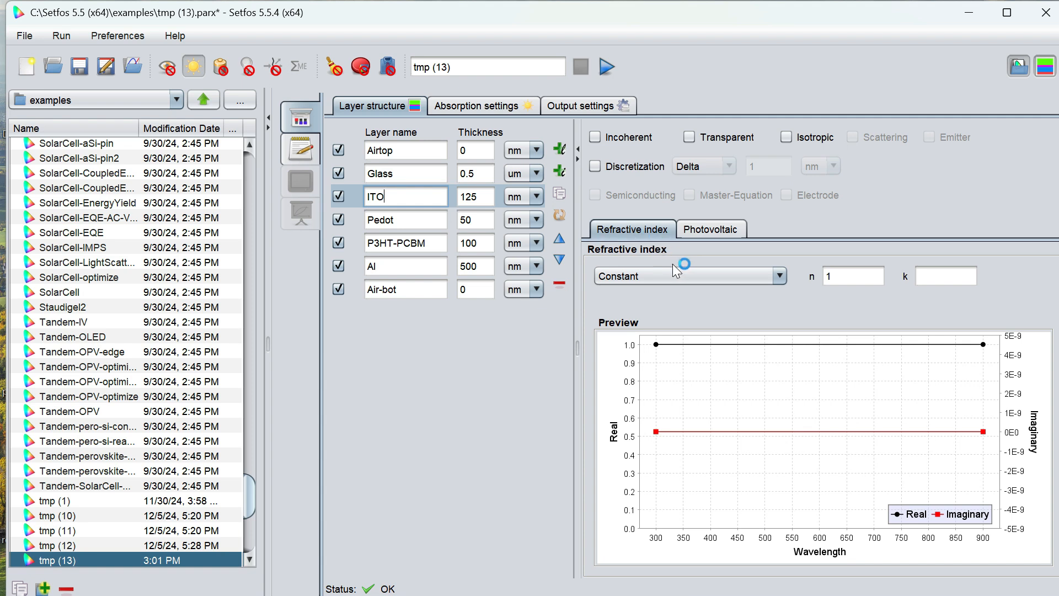
click(690, 276)
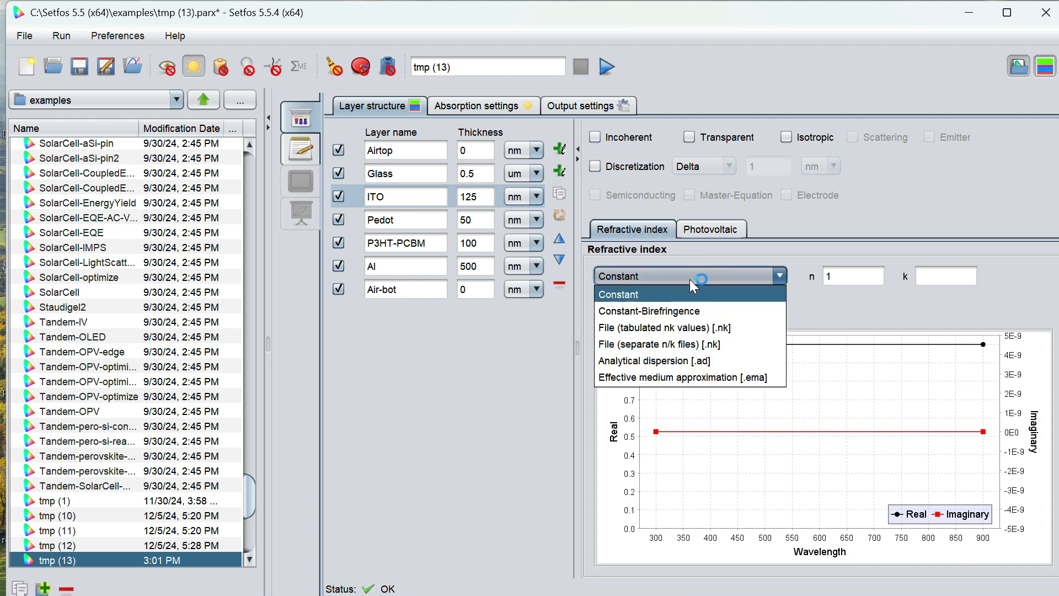
click(697, 325)
click(819, 279)
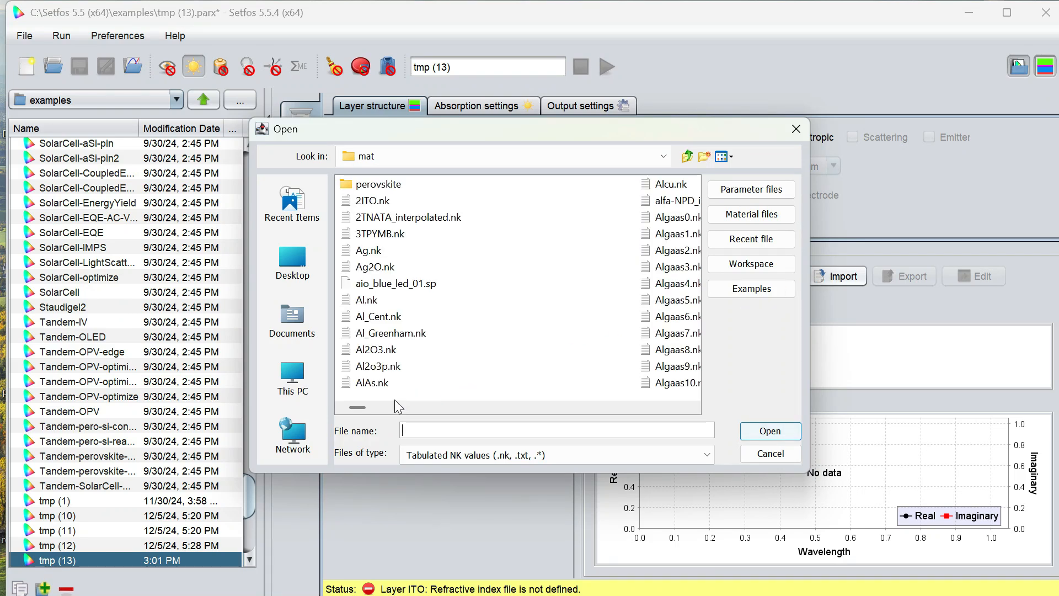
click(375, 200)
click(770, 430)
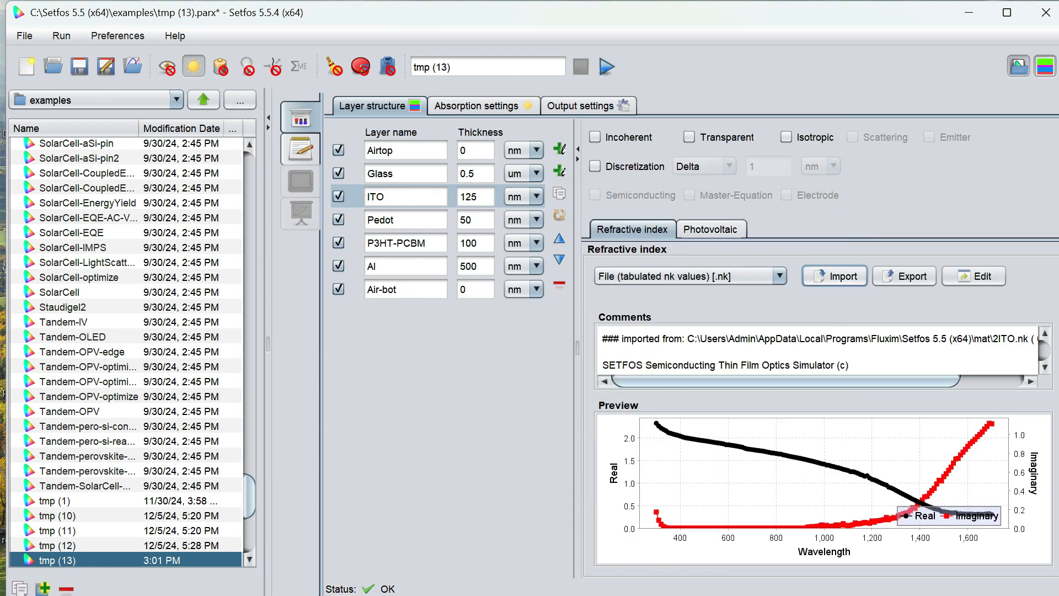
- Set the Pedot layer's refractive index to tabulated nk values imported from PEDOT_BaytronP_AL4083.nk
click(396, 219)
click(724, 277)
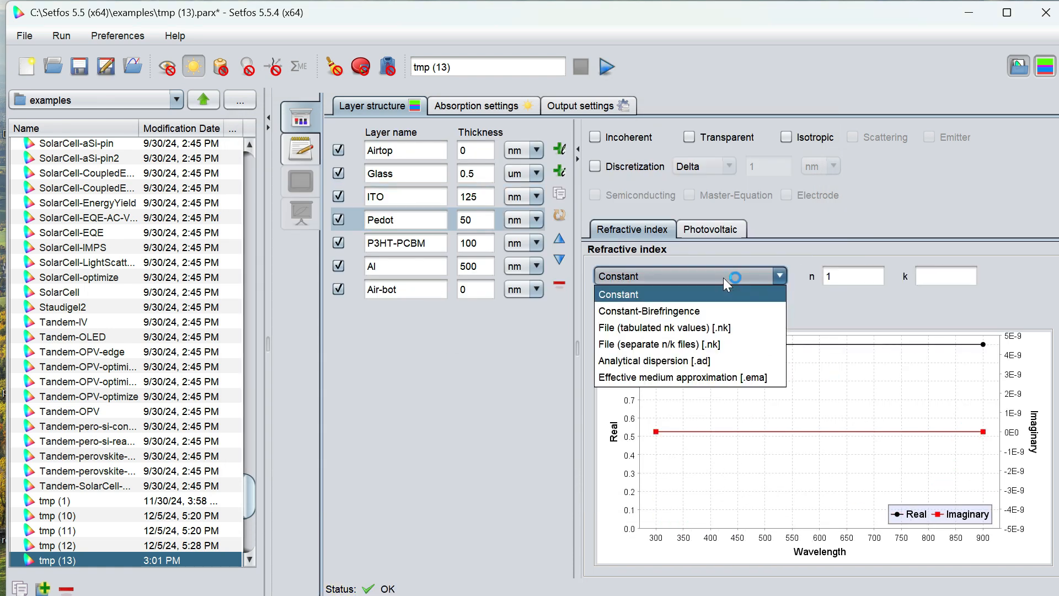
click(695, 329)
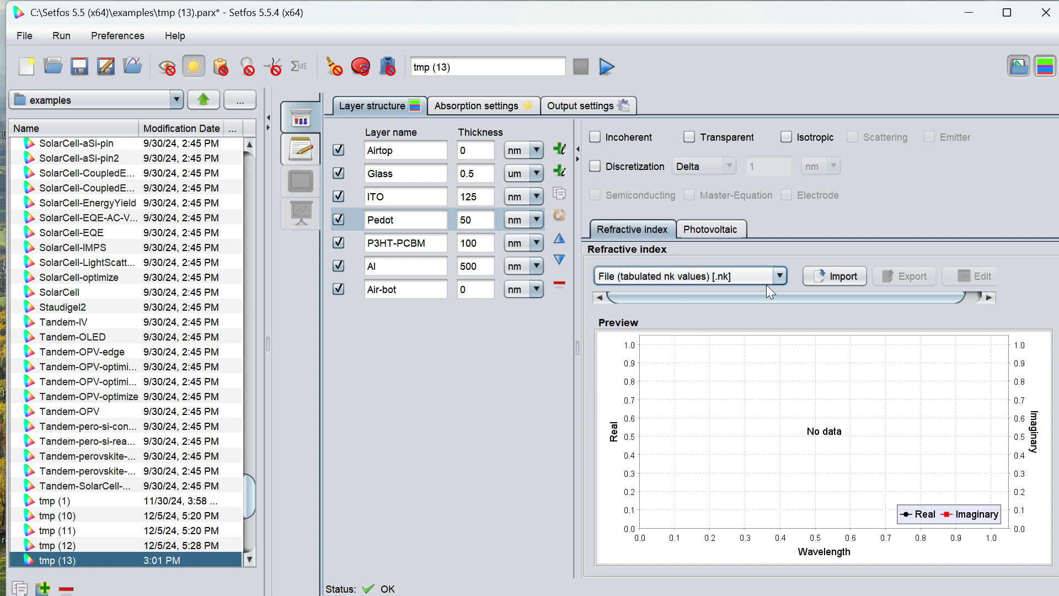
click(816, 276)
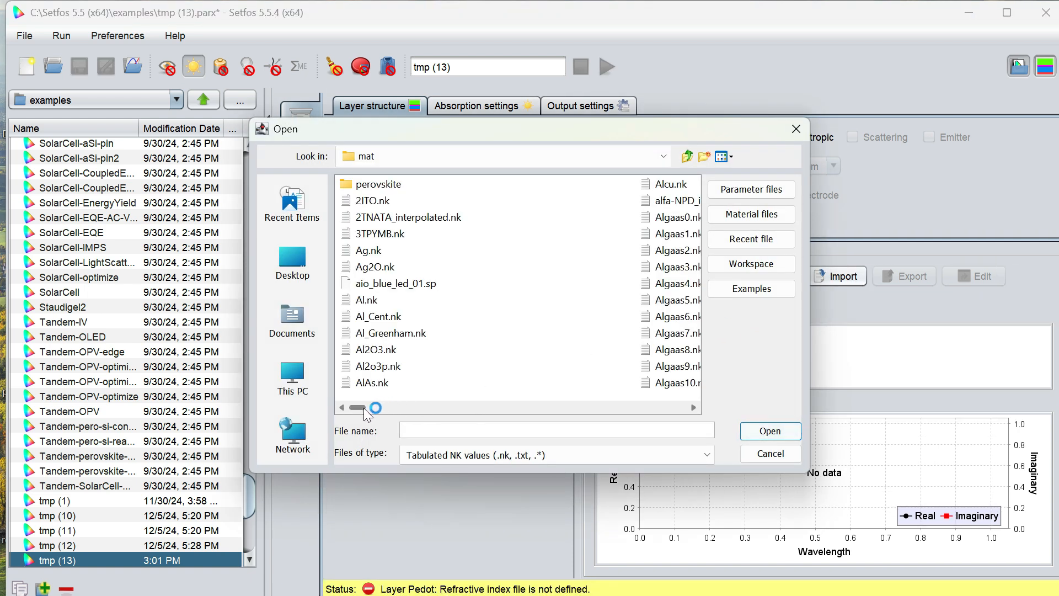
drag(360, 407, 613, 407)
click(499, 183)
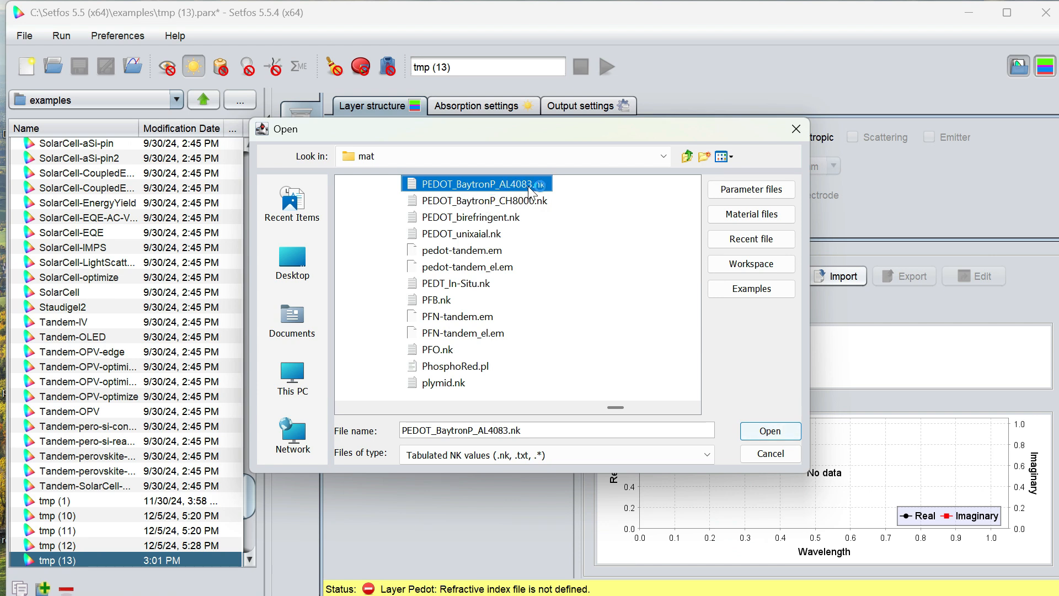
click(776, 431)
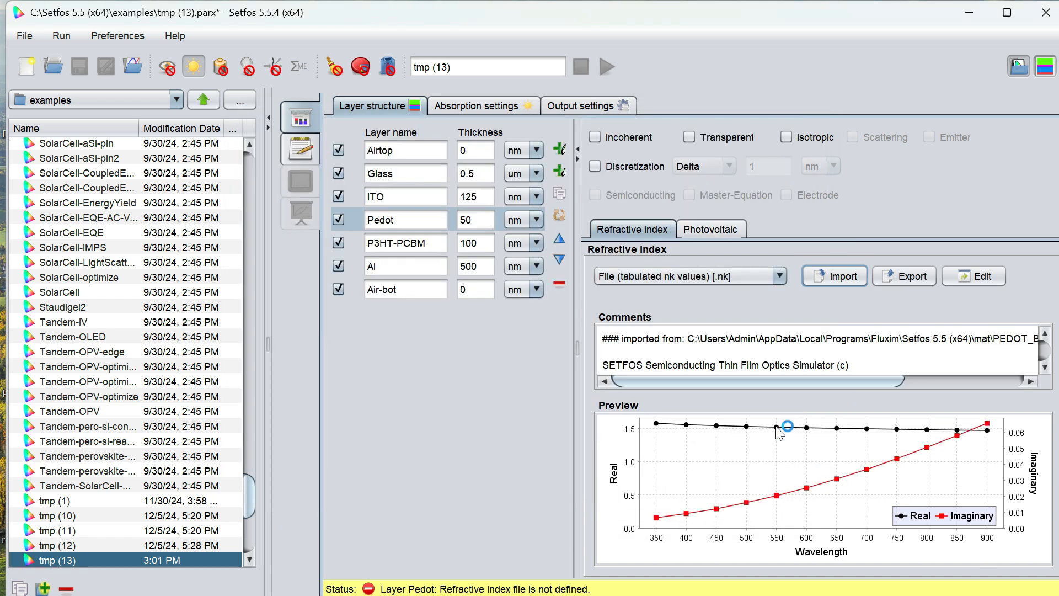
- Set the P3HT-PCBM layer's refractive index to tabulated nk values imported from P3HT-PCBM.nk
click(405, 242)
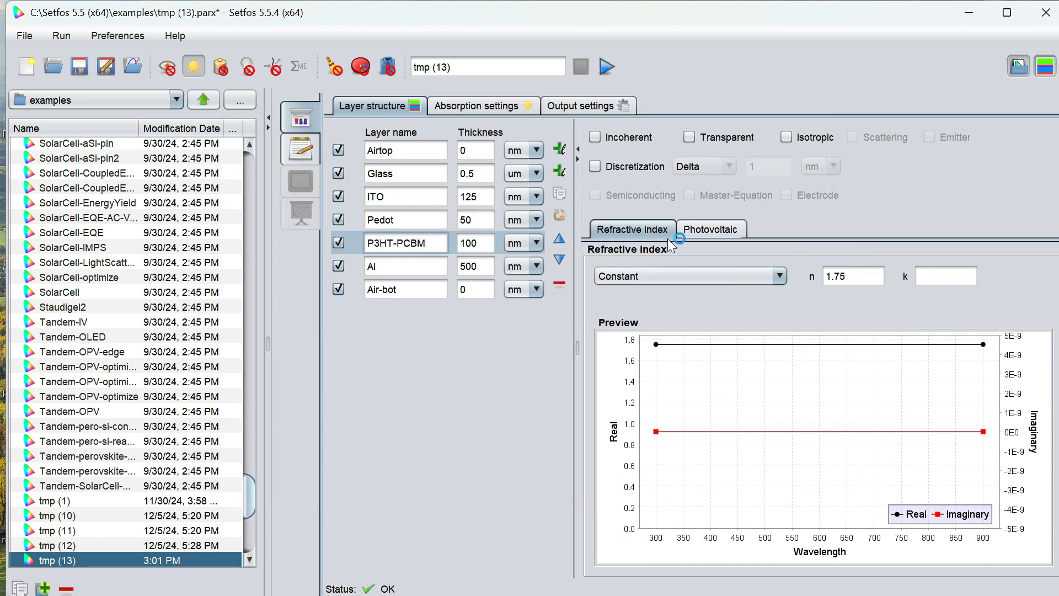
click(720, 281)
click(687, 329)
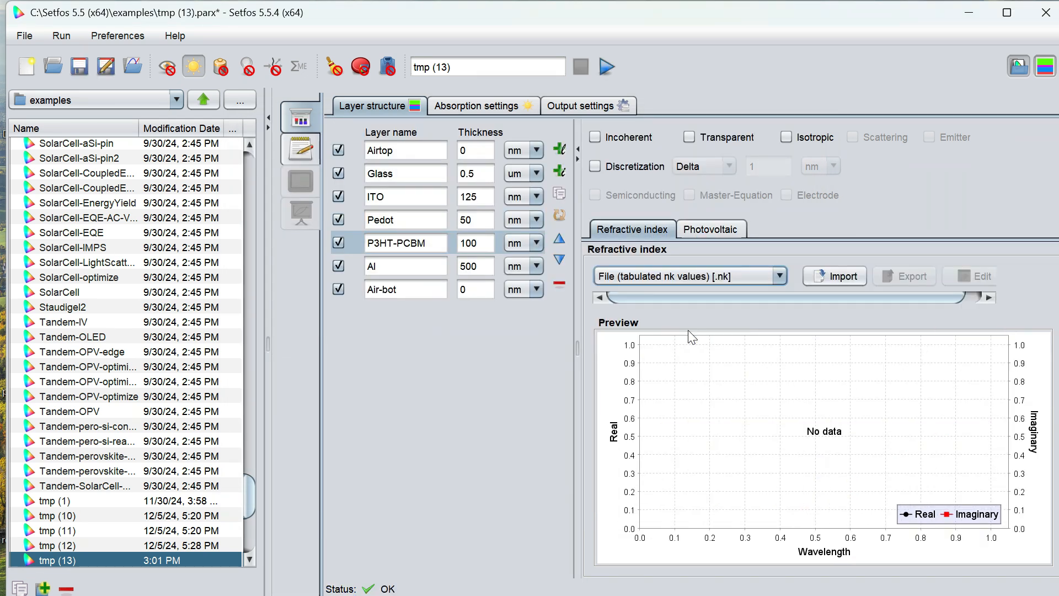
click(810, 279)
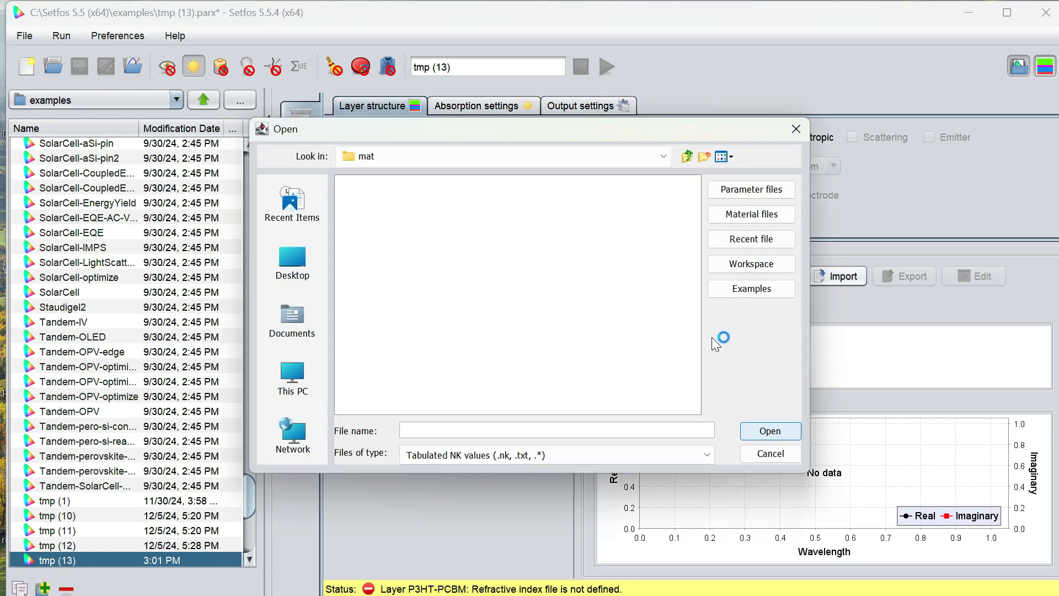
drag(364, 408, 579, 408)
click(500, 369)
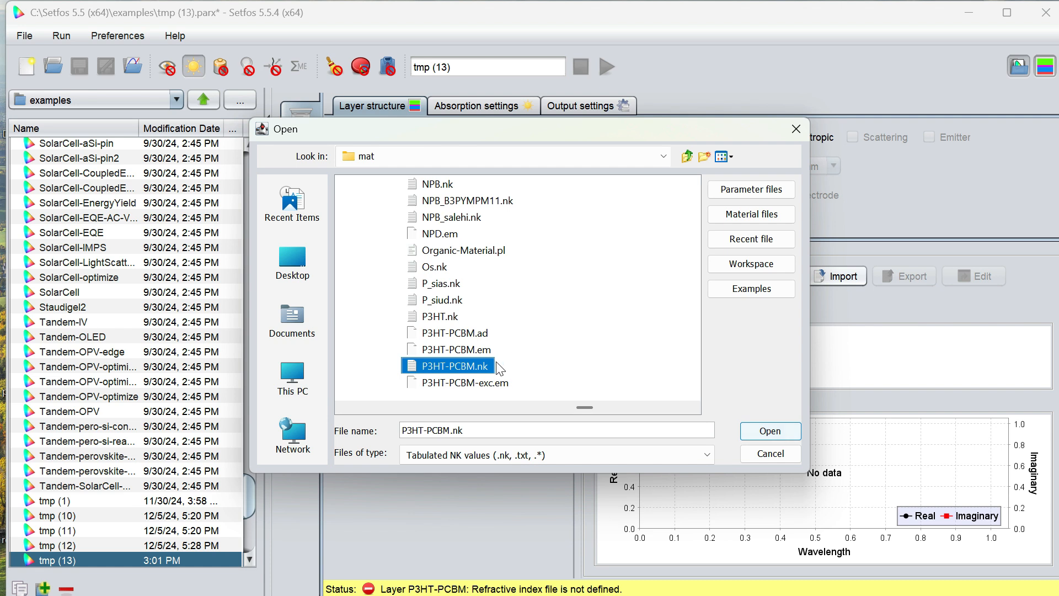
click(774, 433)
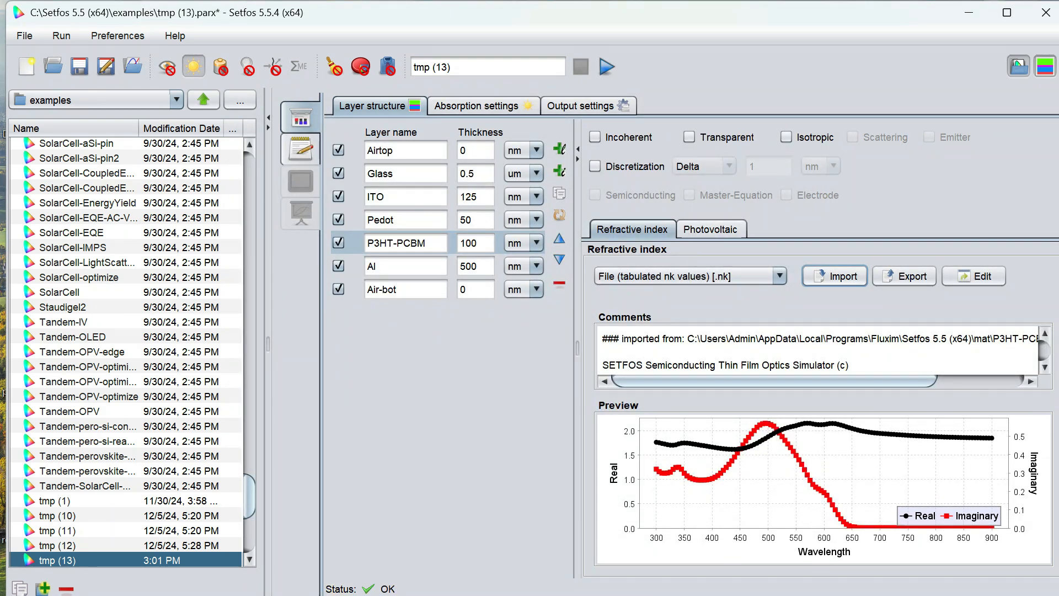
- Set the Al layer's refractive index to tabulated nk values imported from the file Al.nk
click(395, 266)
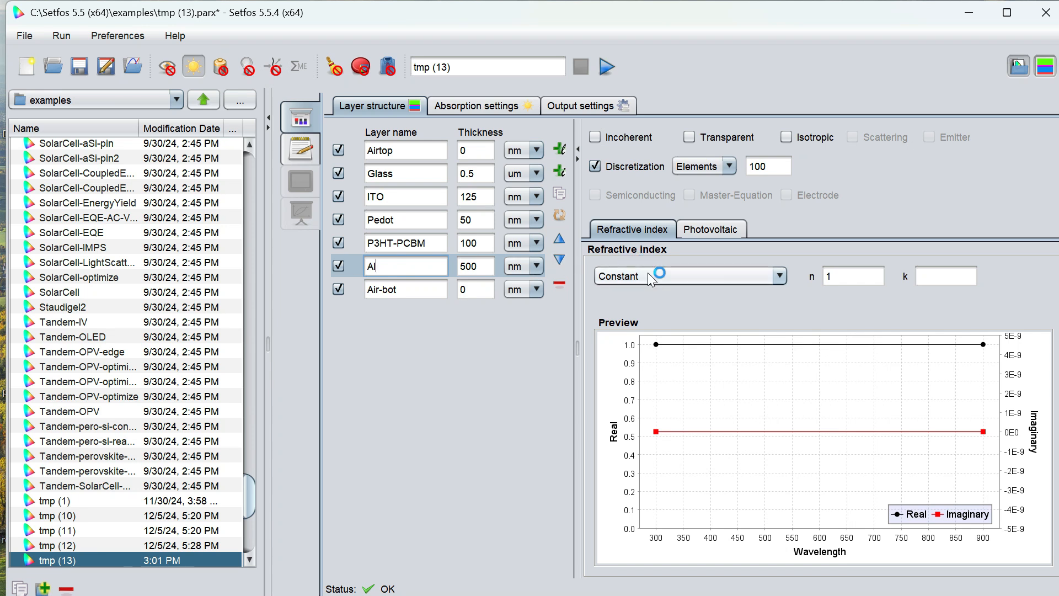
click(710, 275)
click(644, 327)
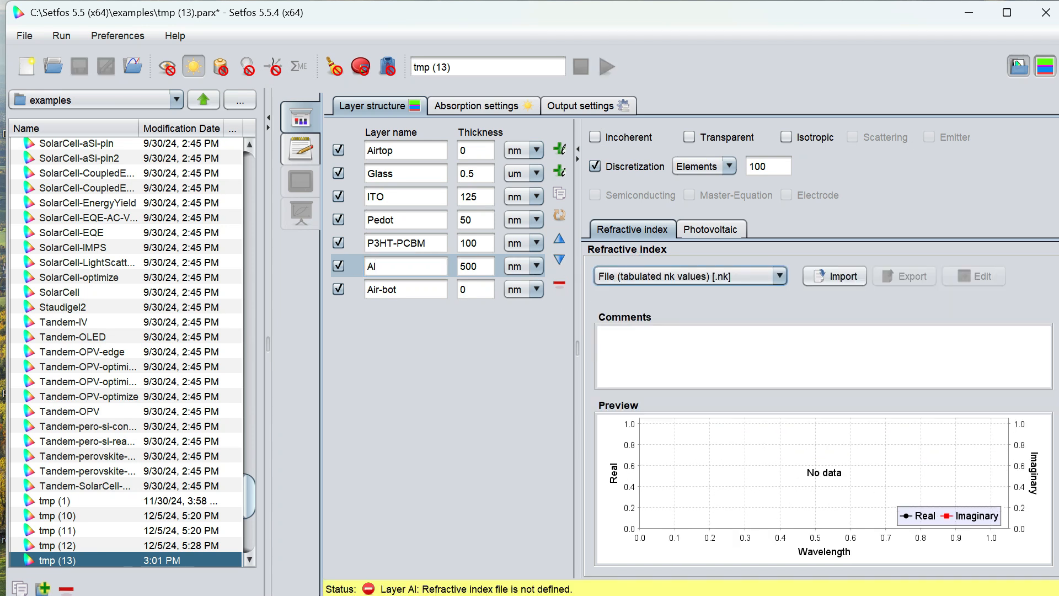
click(841, 274)
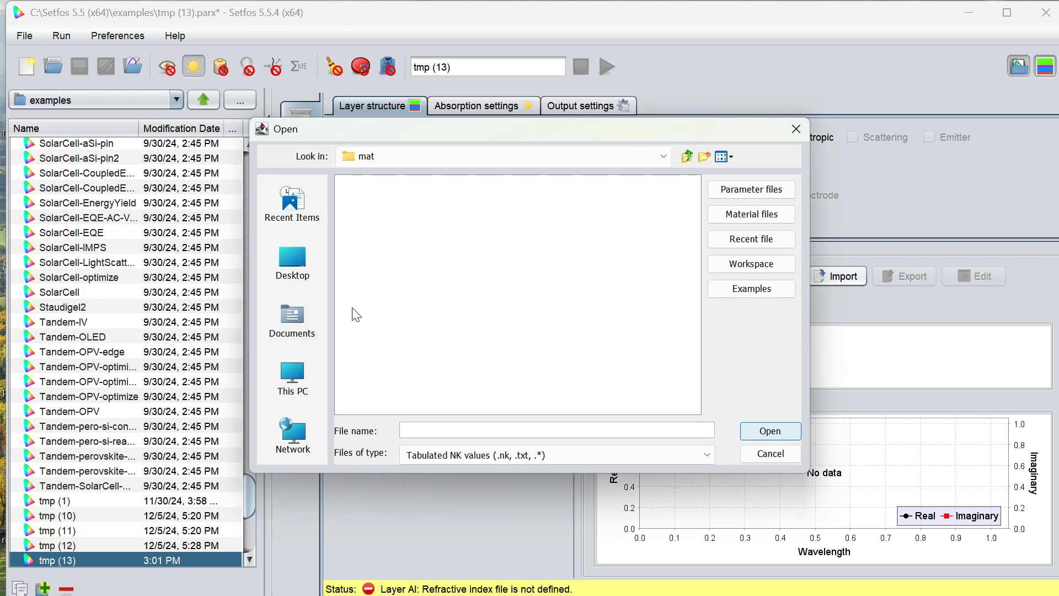
click(377, 300)
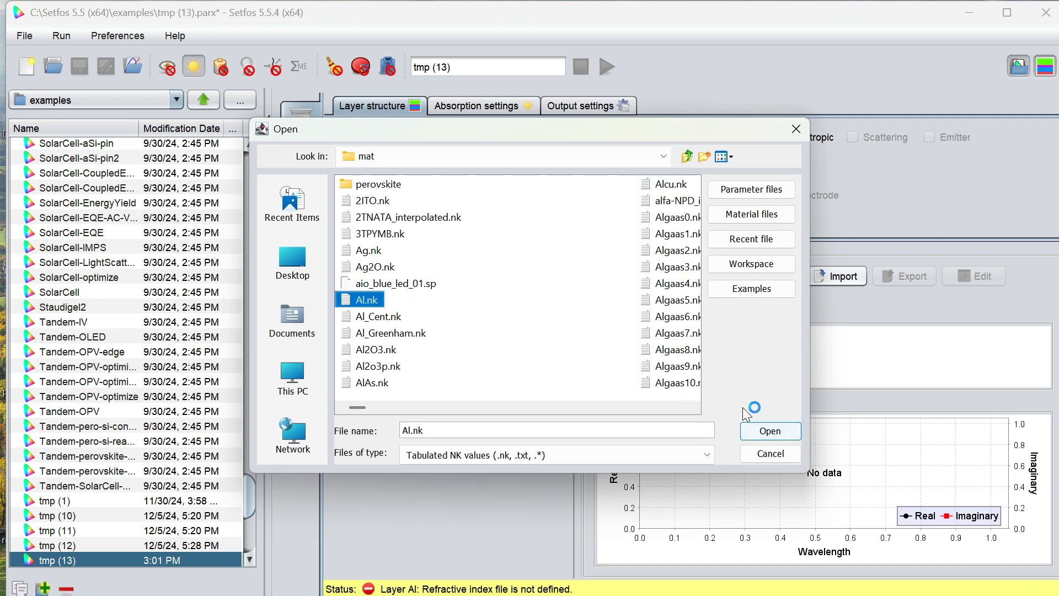
click(771, 430)
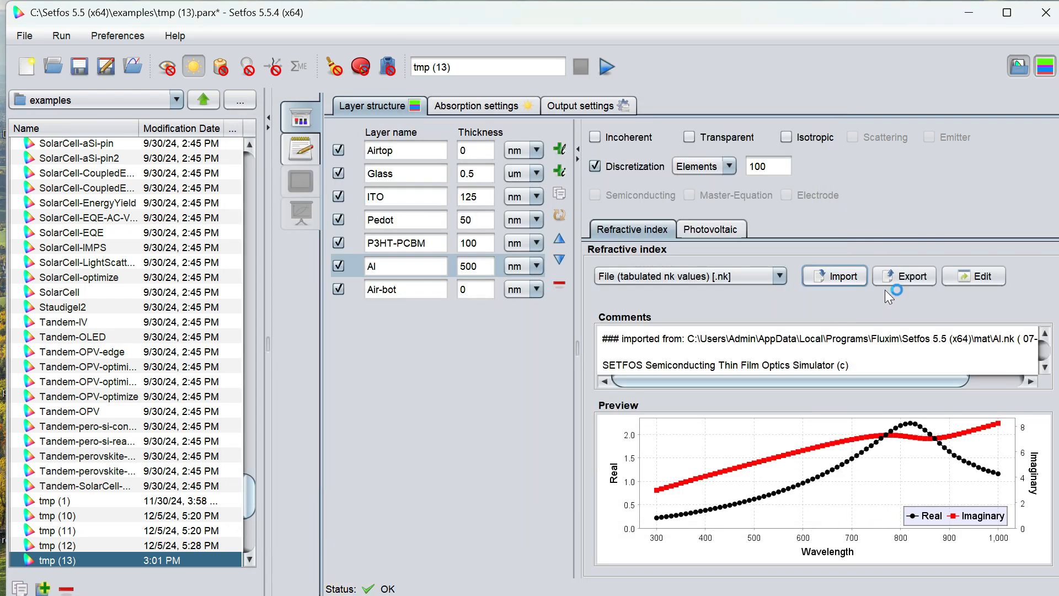
- Open the Al material's data in the optical material editor to inspect it, then close the editor
click(976, 275)
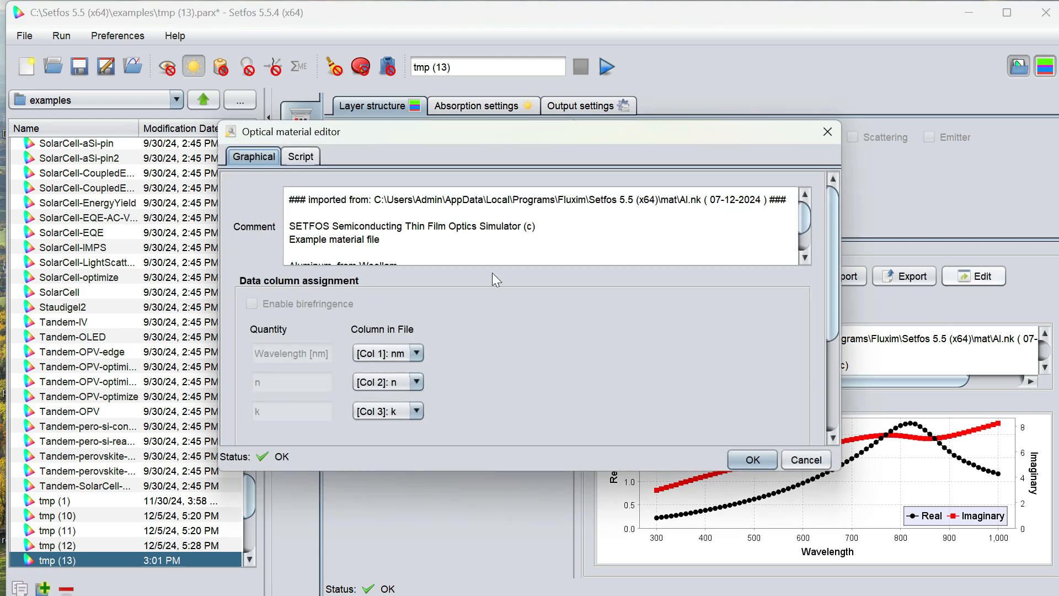
scroll(802, 226, down, 2)
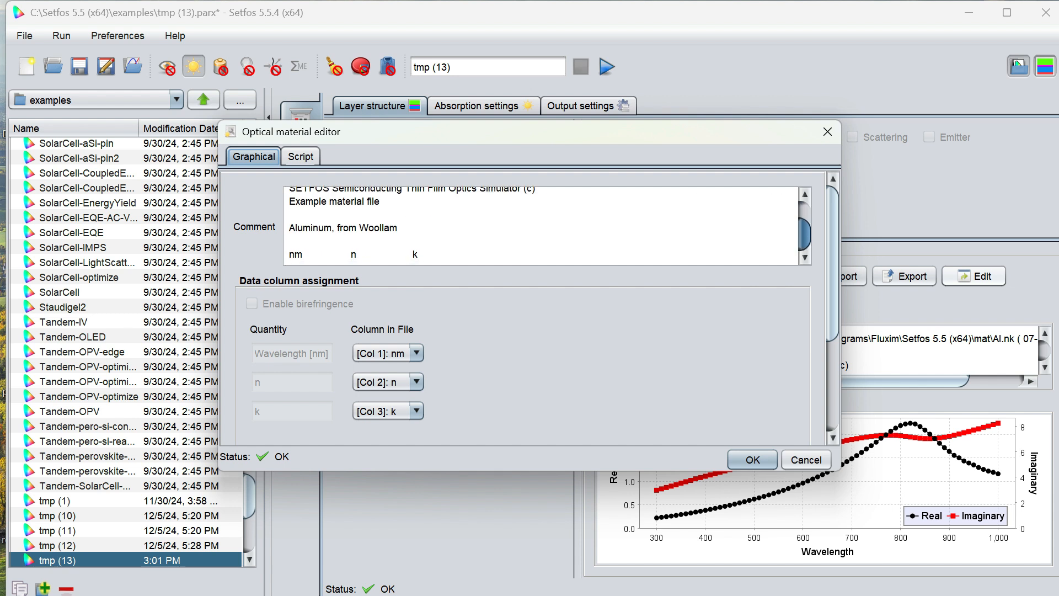
click(829, 132)
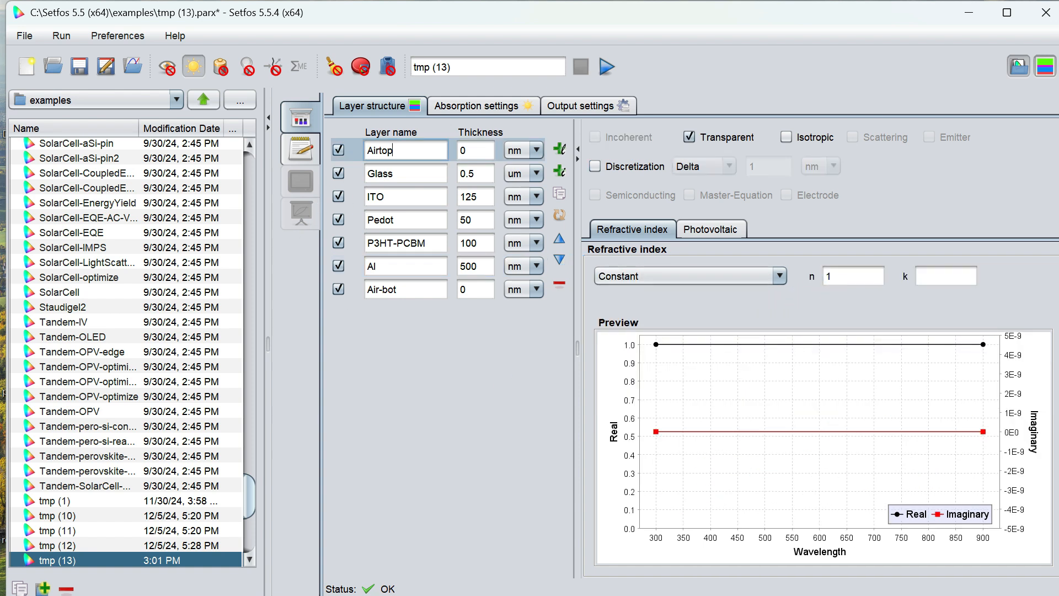
- Set the Glass layer's constant extinction coefficient k to 0
click(415, 174)
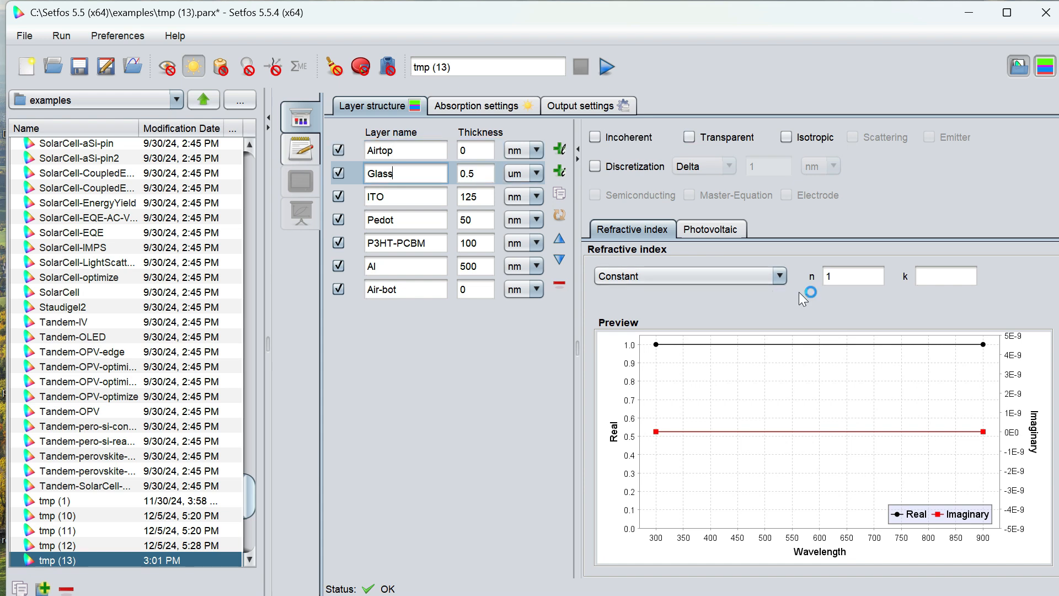
click(940, 277)
text(0)
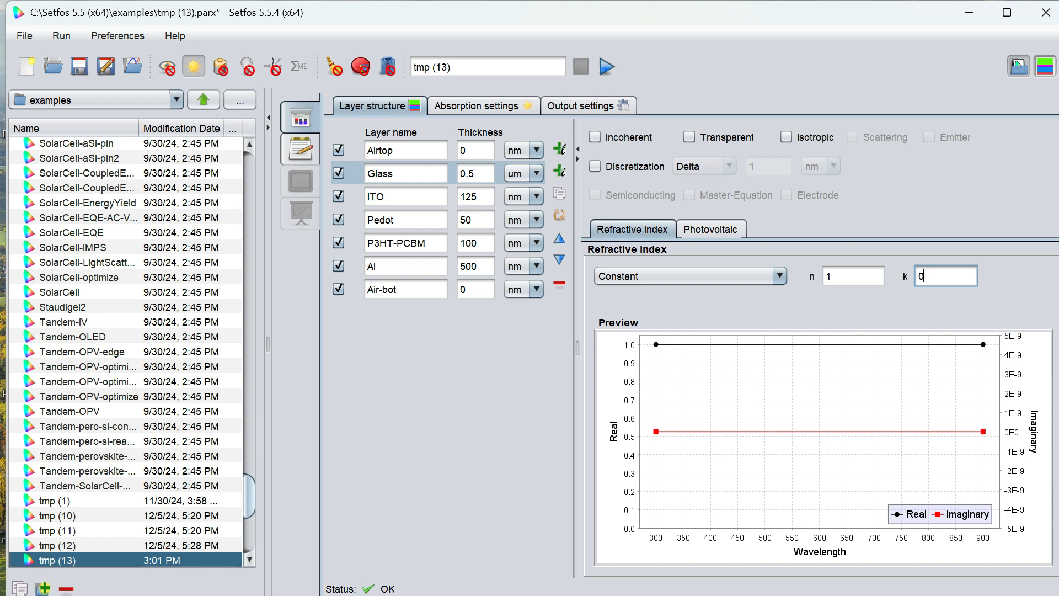
- Enable discretization for the Glass layer using the Elements mode with 100 elements
click(651, 169)
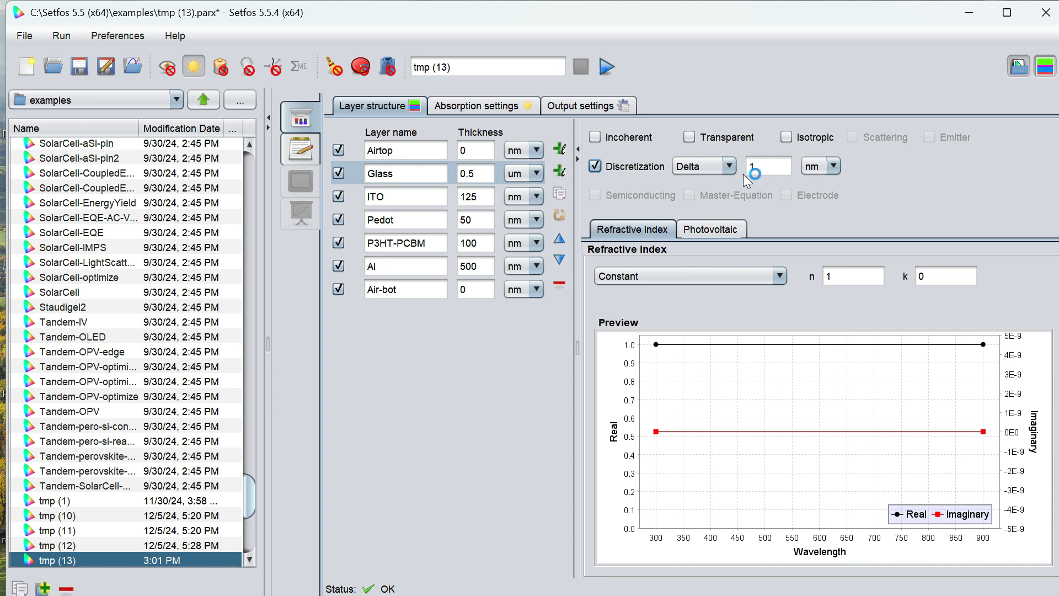
click(729, 167)
click(717, 181)
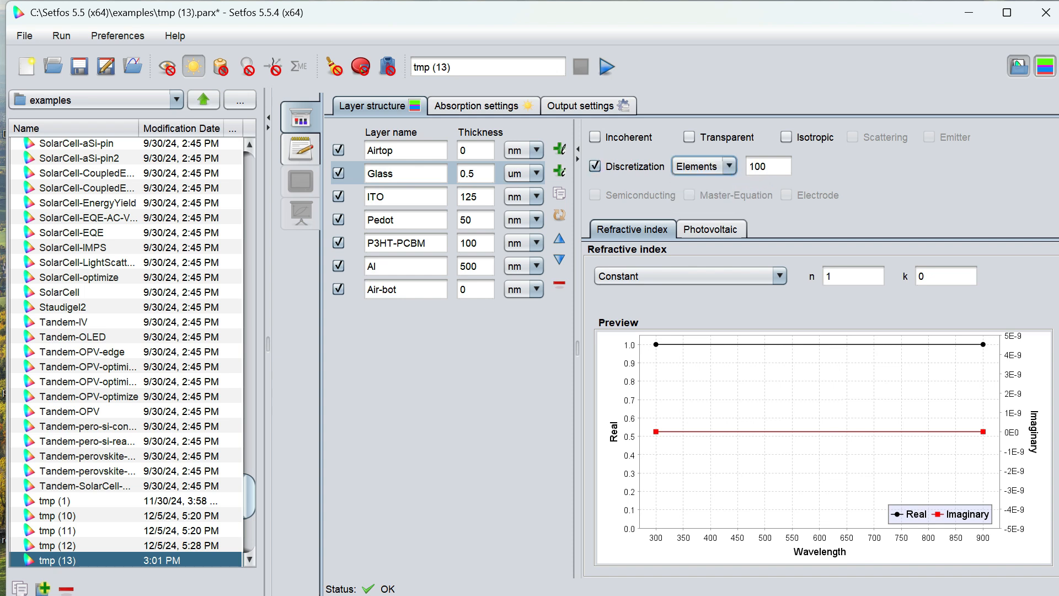
- Enable a constant internal quantum efficiency (IQE) of 0 for the ITO layer in its photovoltaic settings
click(396, 197)
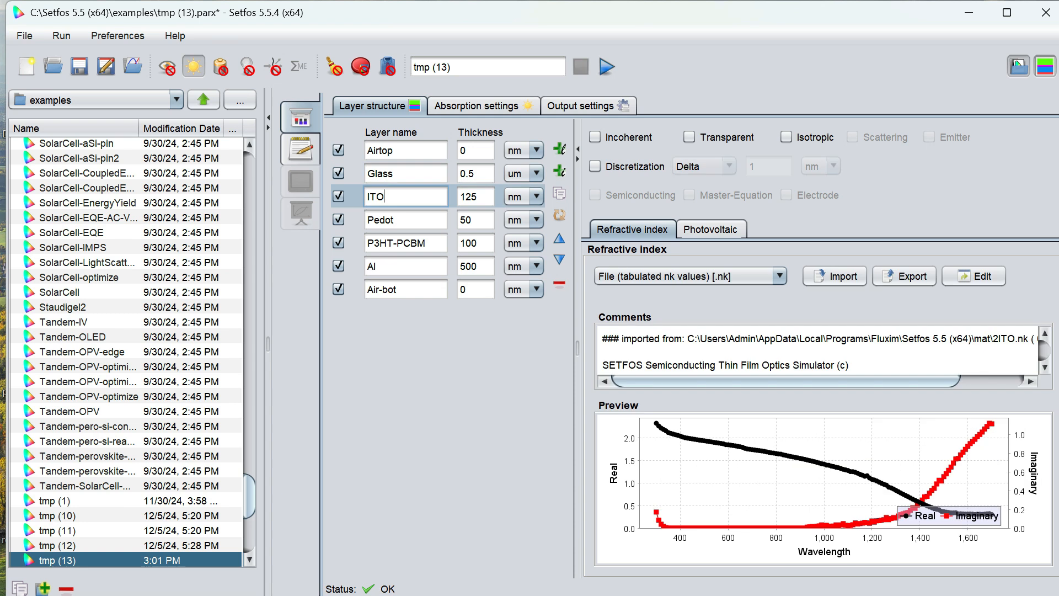
click(692, 229)
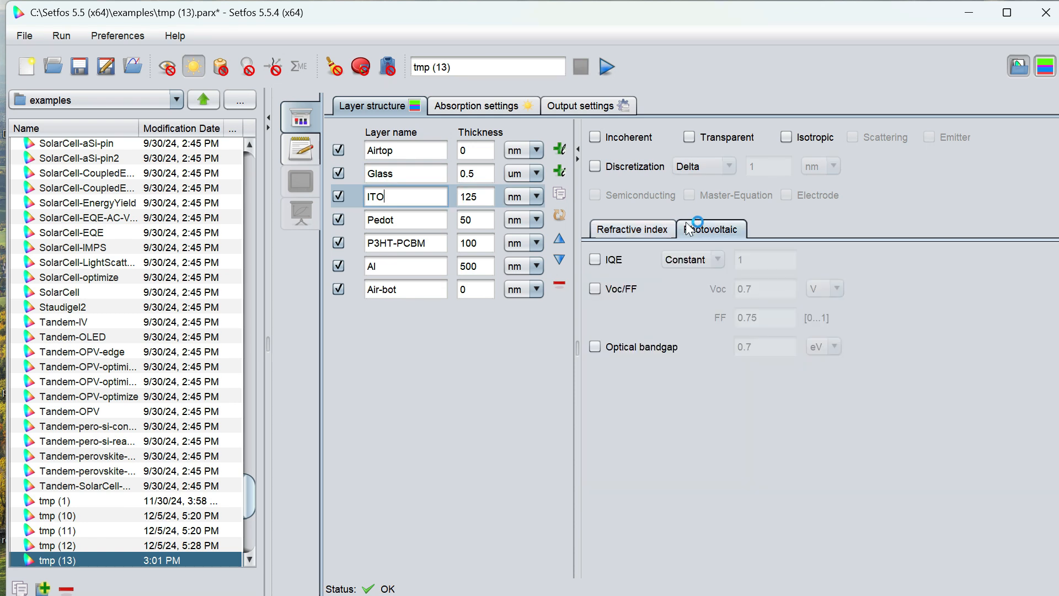
click(595, 260)
click(719, 260)
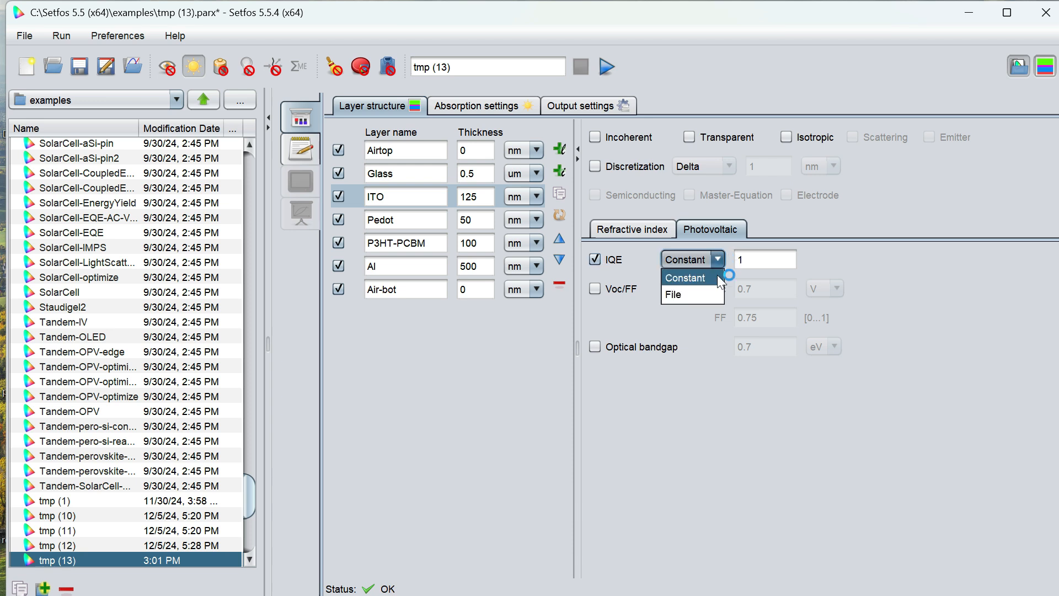
click(717, 274)
text(0)
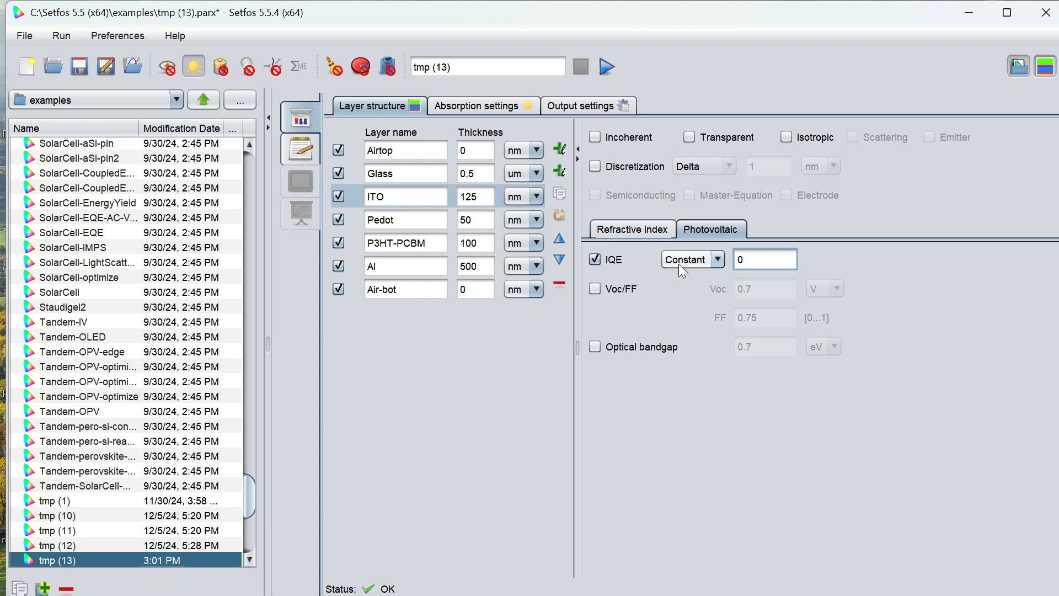
- Review the optical settings of each layer in the stack one by one
click(385, 220)
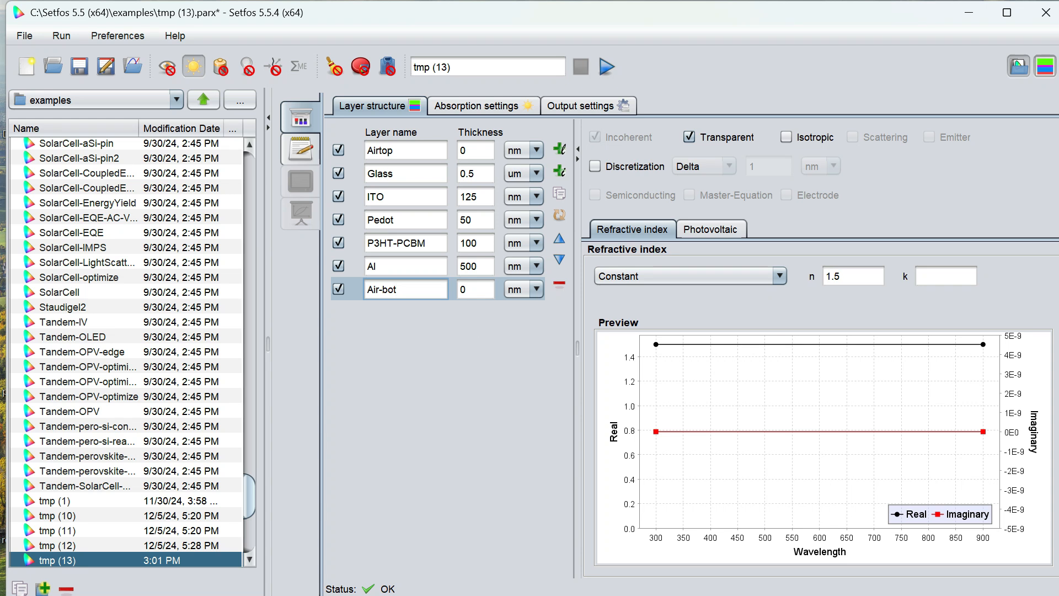
click(395, 150)
click(394, 173)
click(393, 196)
click(393, 220)
click(392, 243)
- Set the absorption wavelength sweep to run from 300 to 900 nm
click(448, 106)
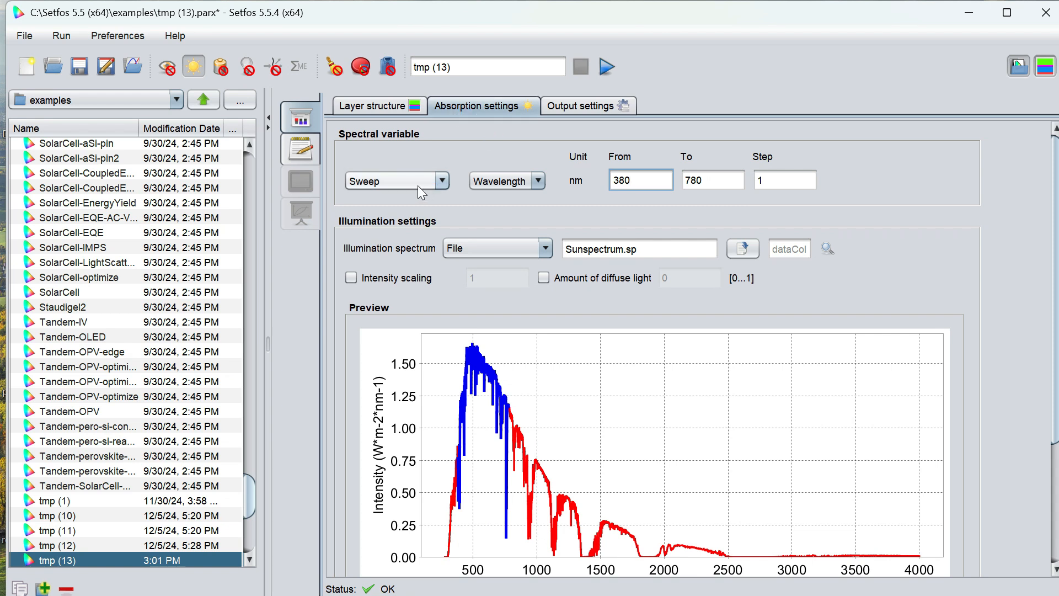
key(BackSpace)
key(BackSpace)
text(00)
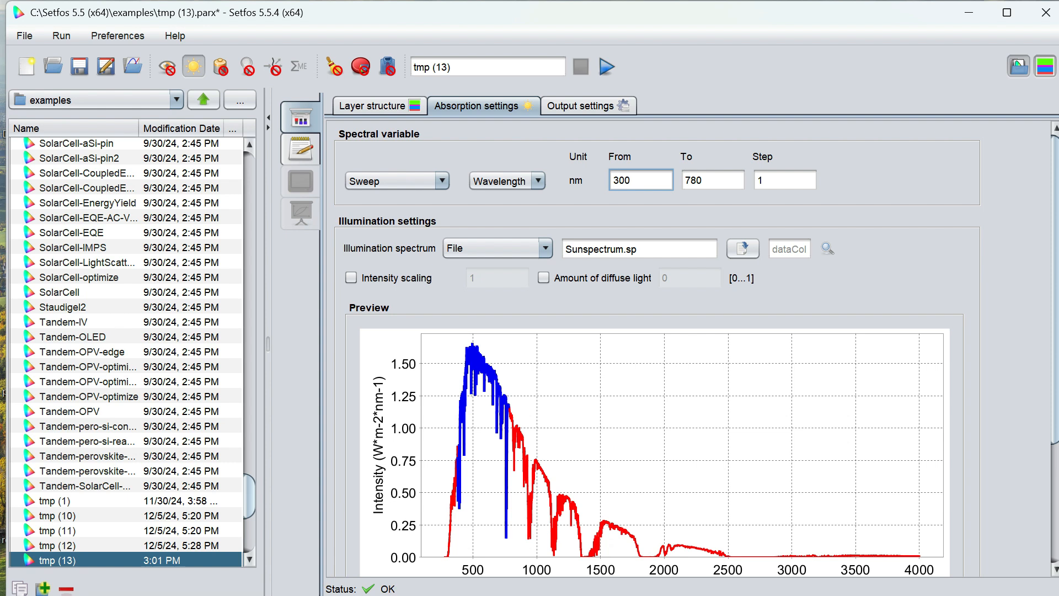
key(Tab)
key(BackSpace)
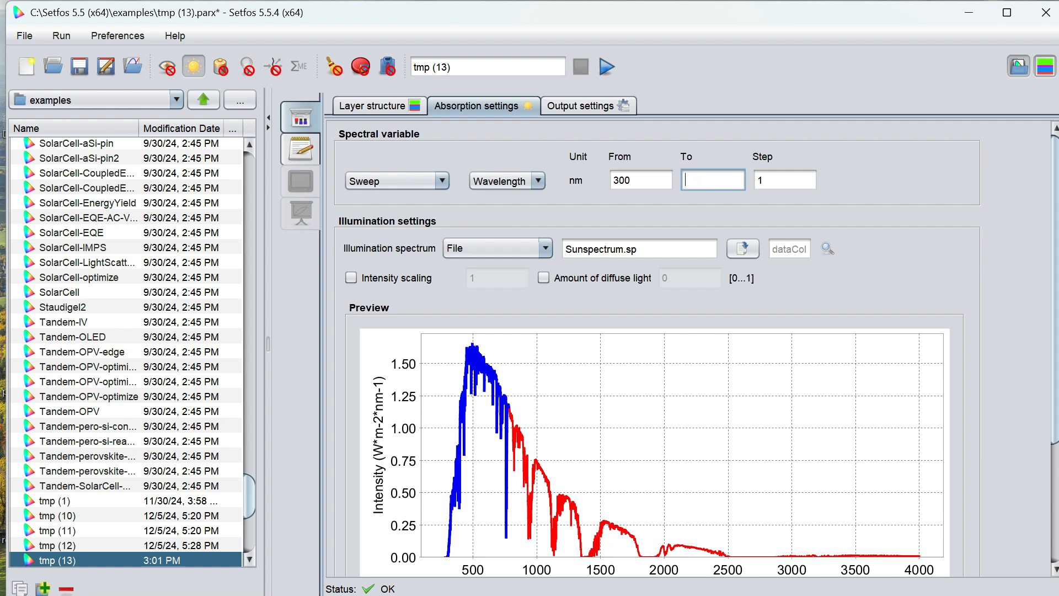
text(900)
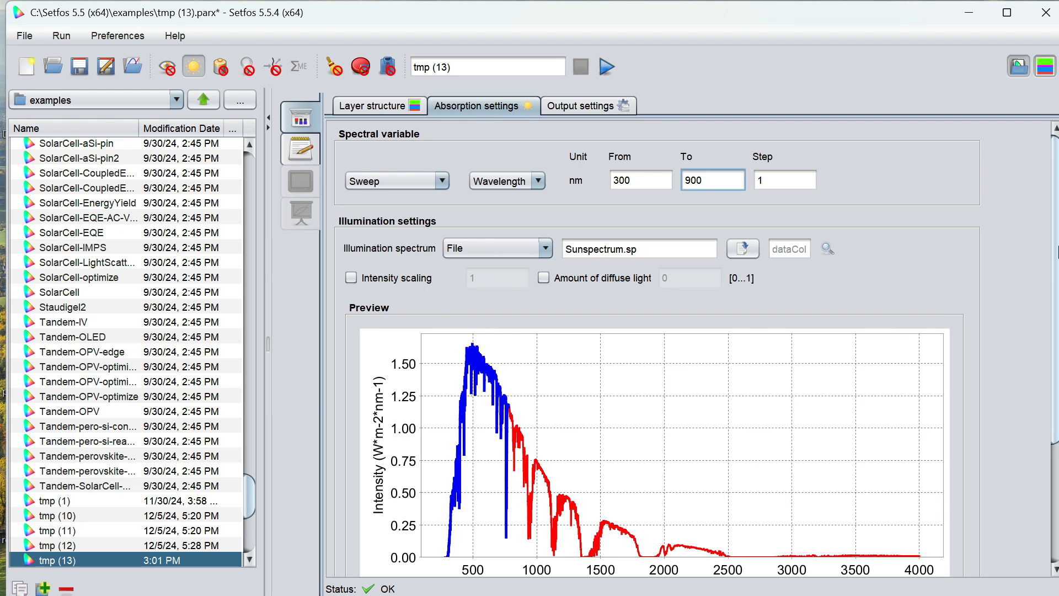
- Review the absorption settings and the generated simulation script text
scroll(772, 306, down, 5)
scroll(502, 232, down, 1)
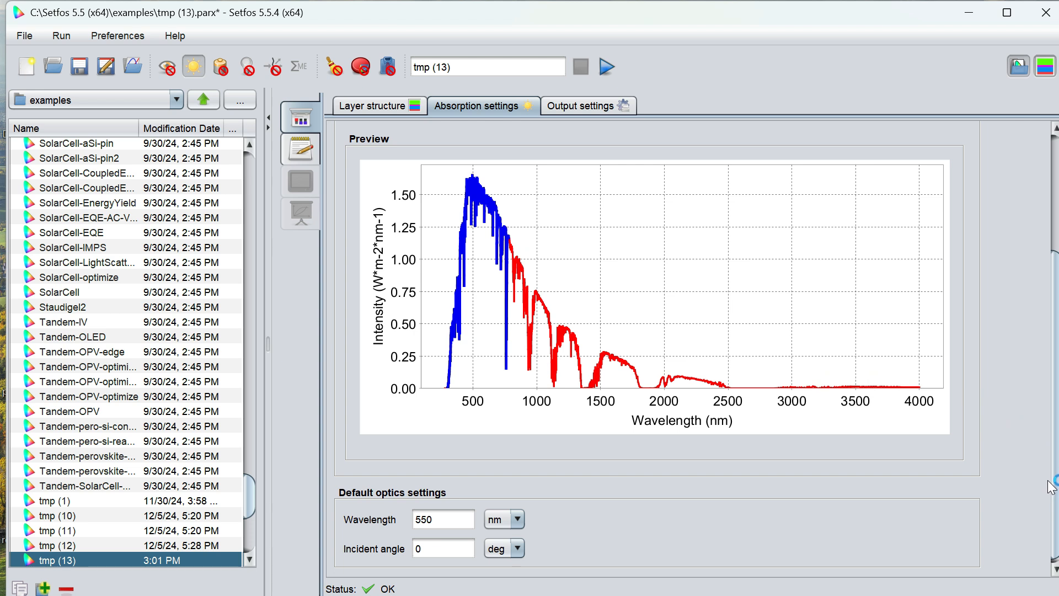
scroll(657, 309, up, 6)
click(393, 107)
click(457, 105)
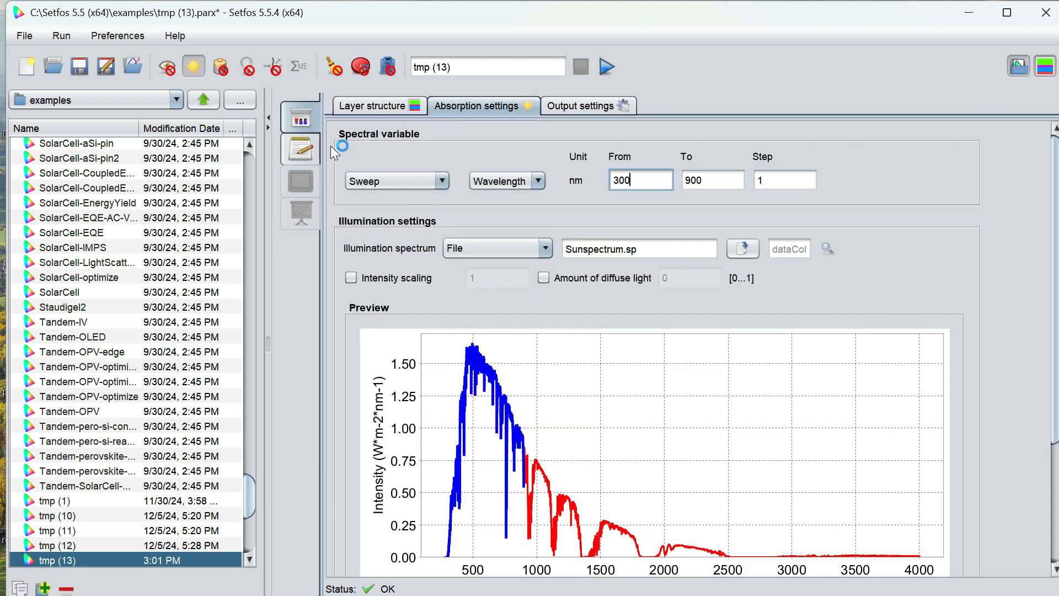
click(302, 149)
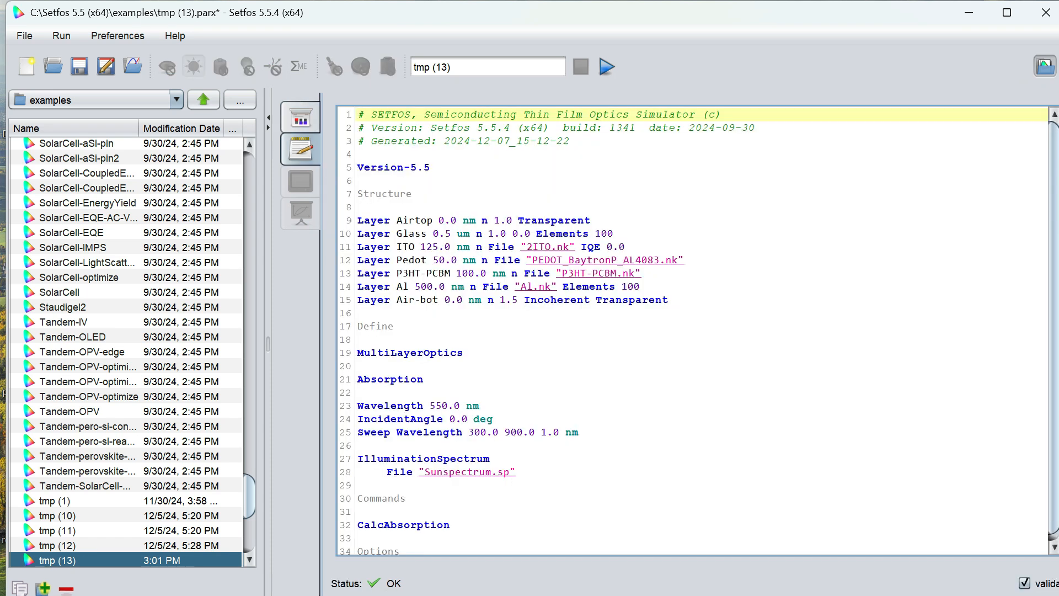
- Rename the simulation to Solar-cell and run it
click(496, 67)
key(BackSpace)
key(BackSpace)
key(ctrl+a)
key(BackSpace)
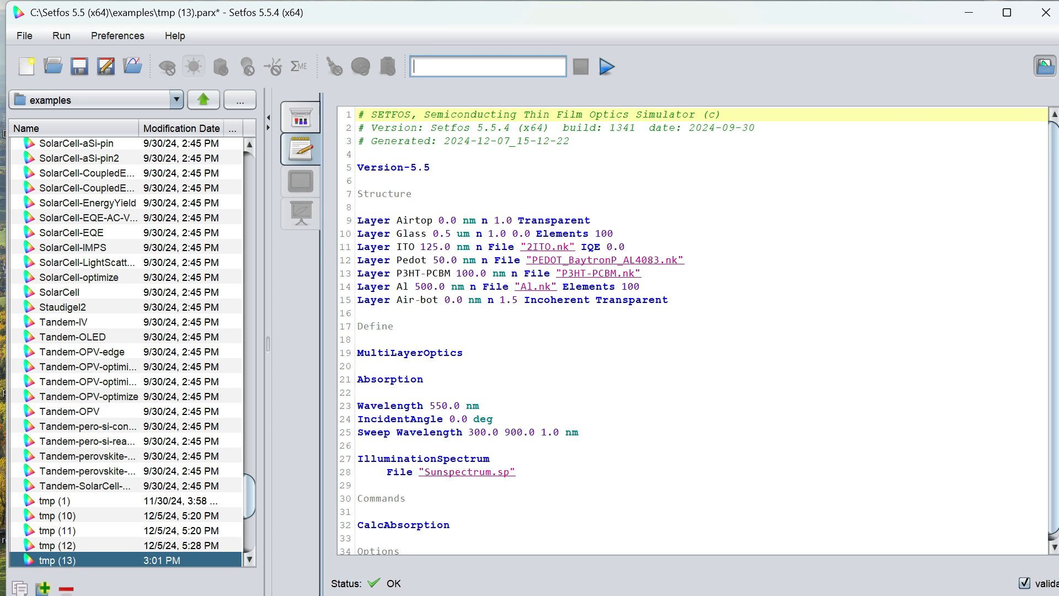
text(Solar-cell)
click(607, 67)
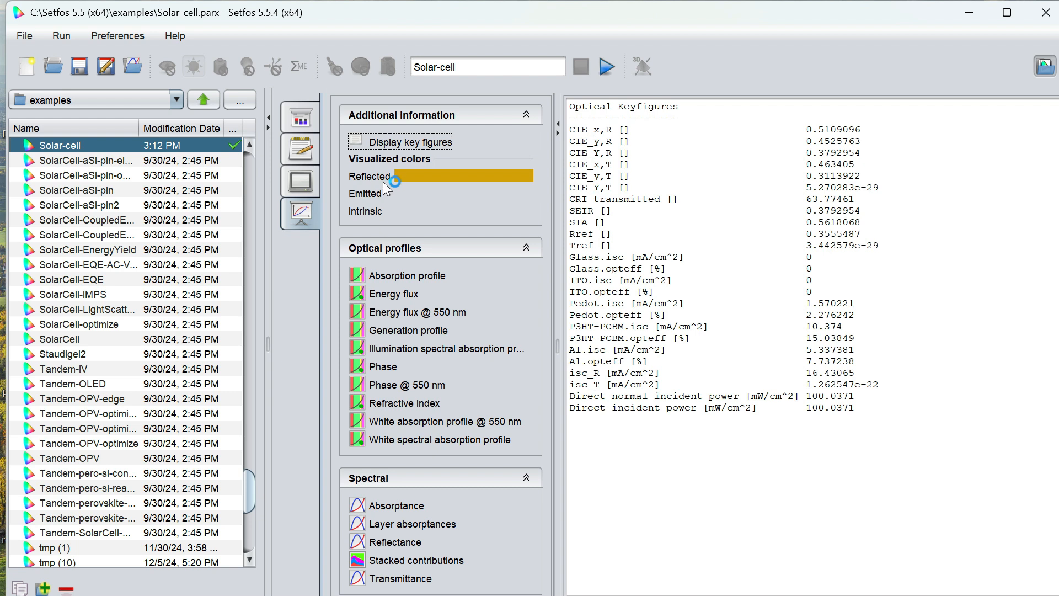
- Browse the optical profile results: absorption profile, energy flux, energy flux at 550 nm and generation profile
click(311, 207)
click(377, 277)
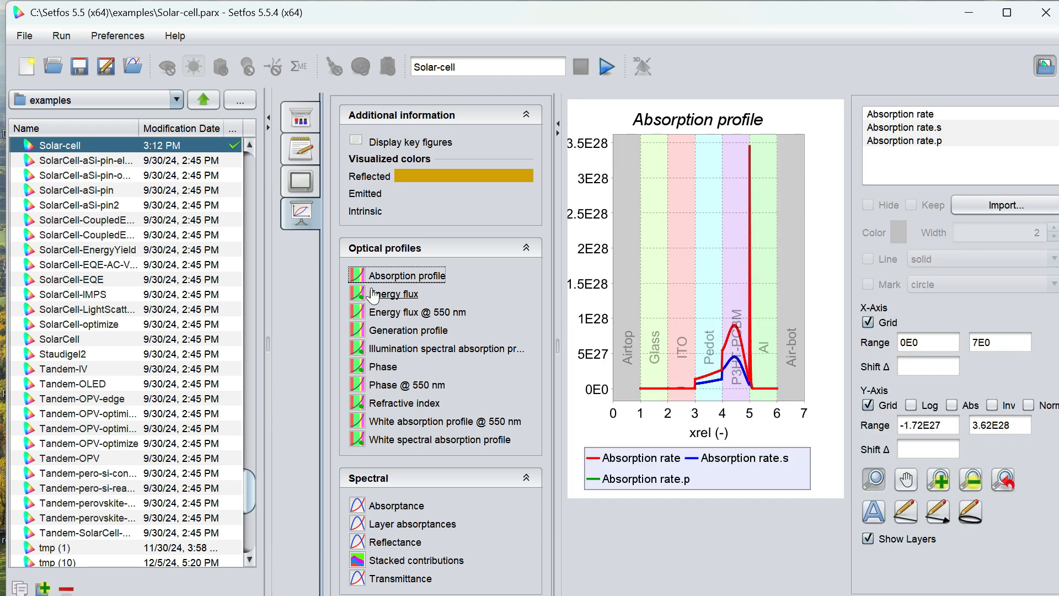
click(400, 300)
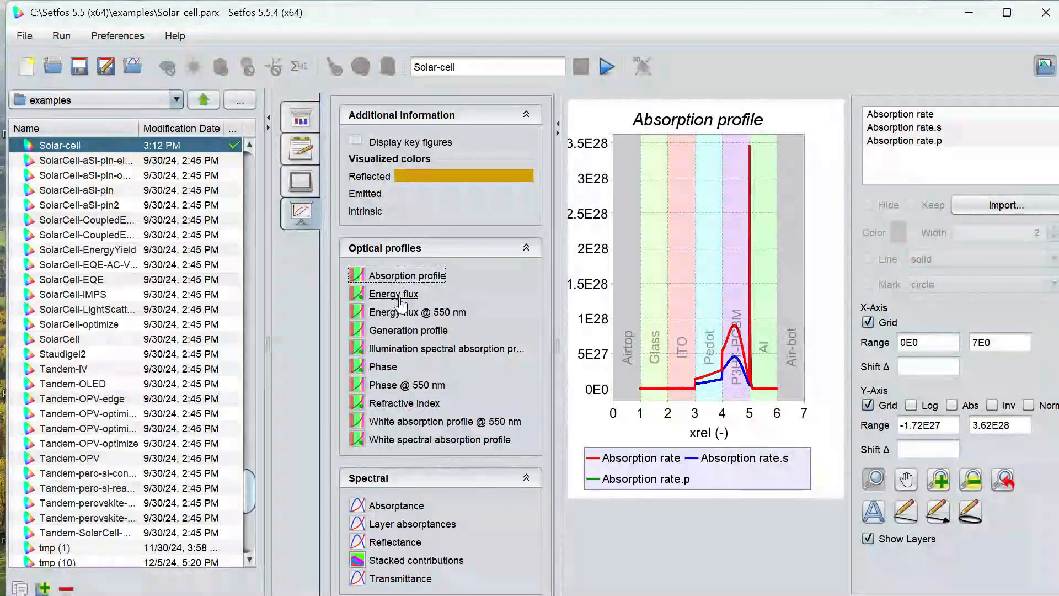
click(401, 313)
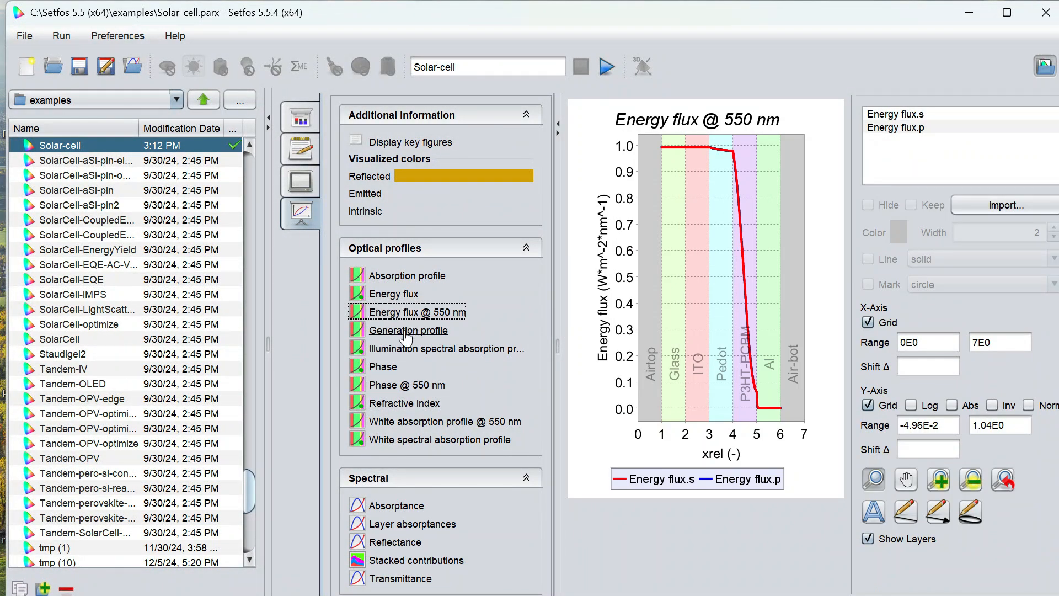
click(406, 331)
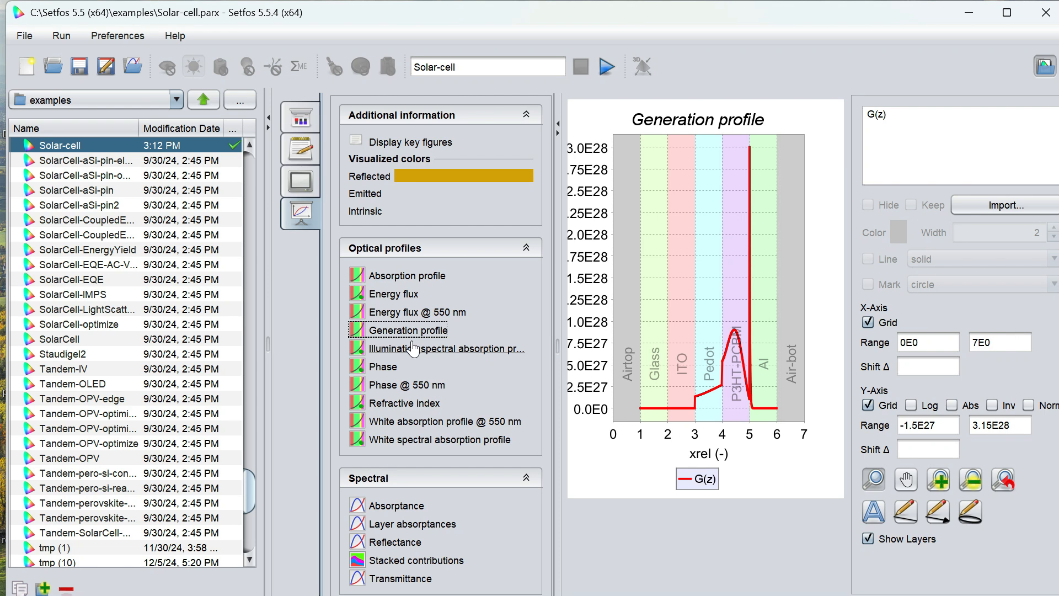
click(410, 351)
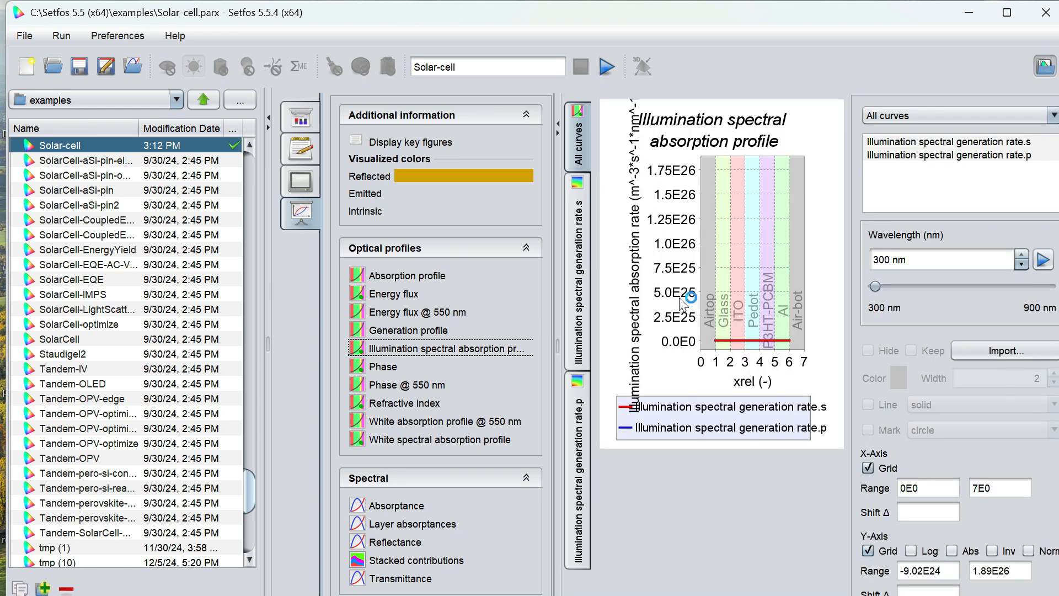
- Step through wavelengths of the illumination spectral absorption profile and view it as a 2D map
click(1021, 264)
click(1039, 266)
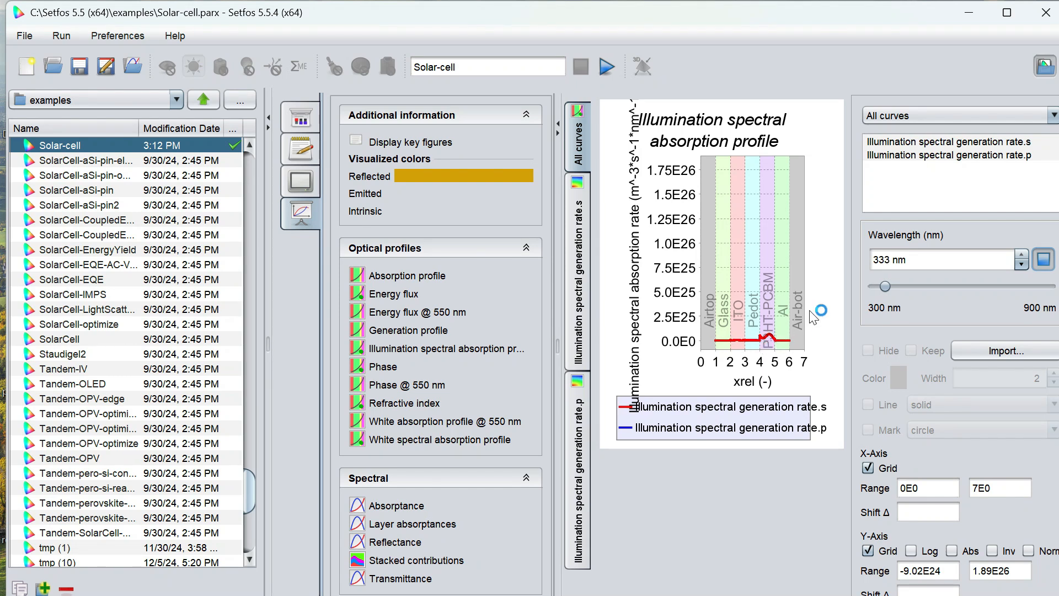
drag(916, 293, 998, 277)
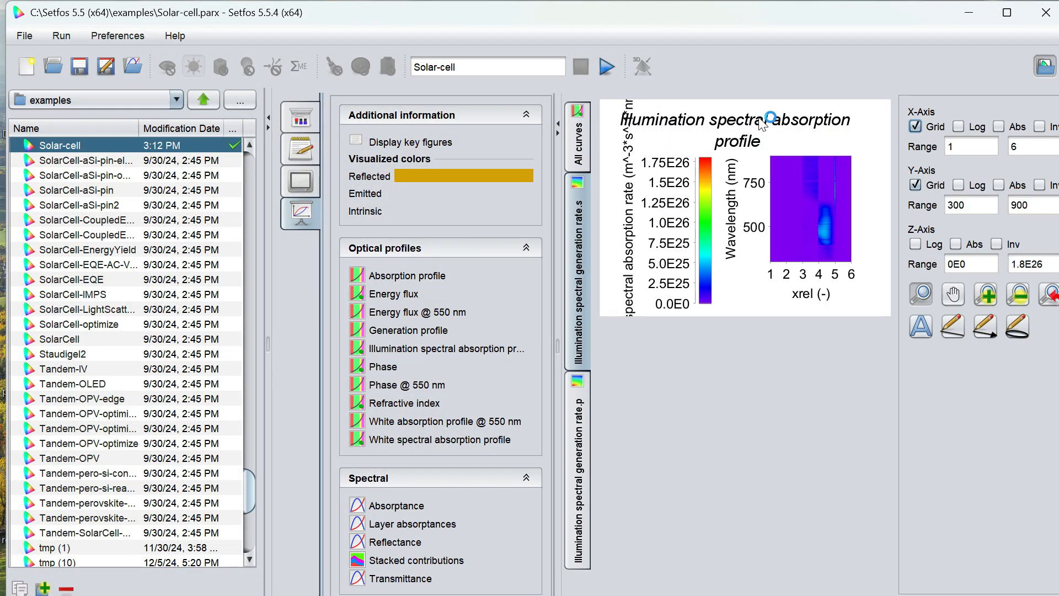
click(574, 421)
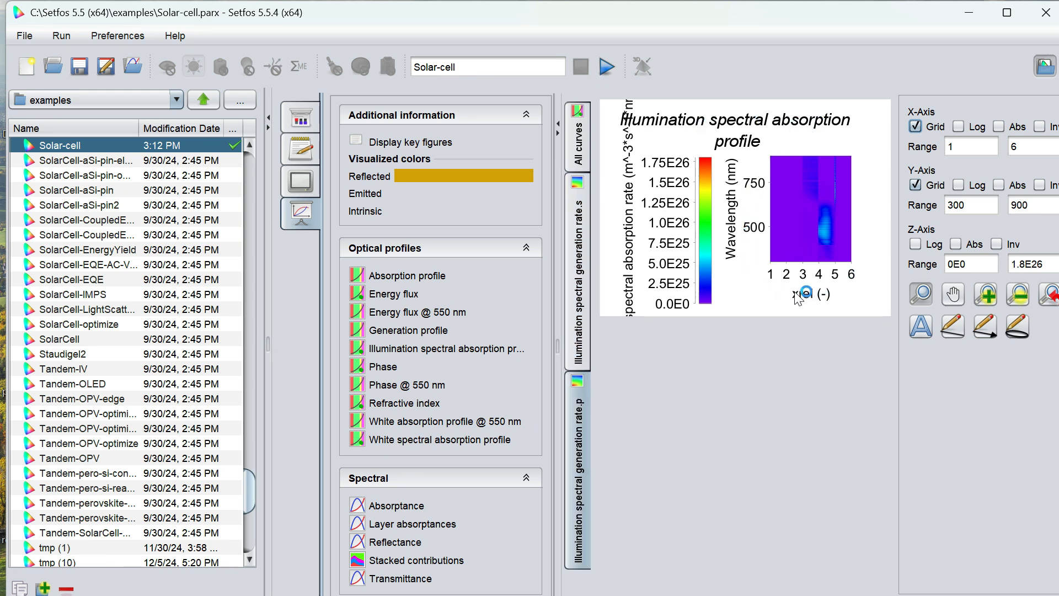
- Inspect the phase, refractive index and white absorption profile plots
click(386, 368)
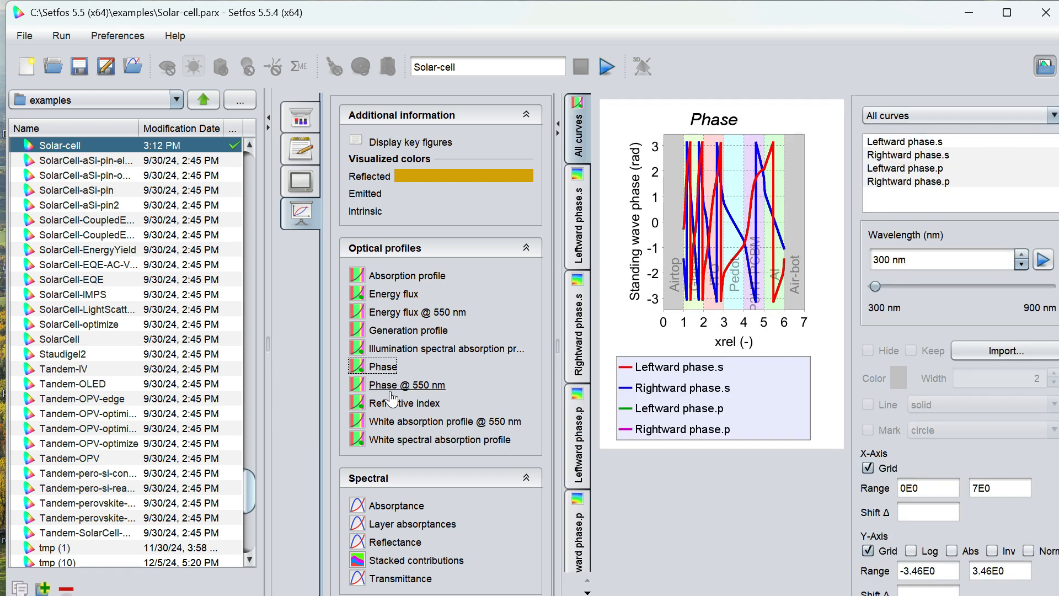
click(396, 406)
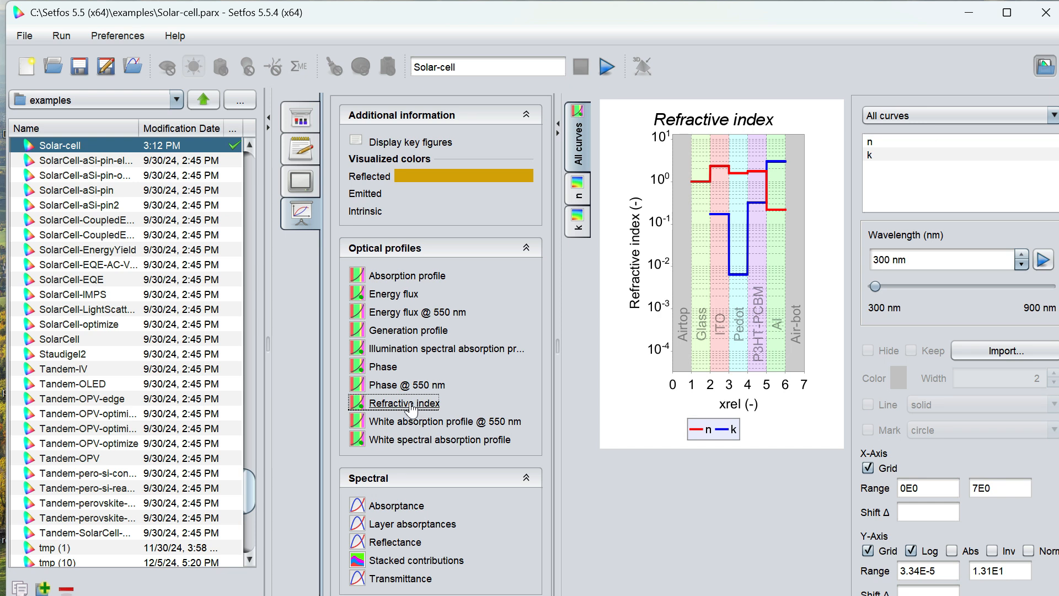
click(411, 425)
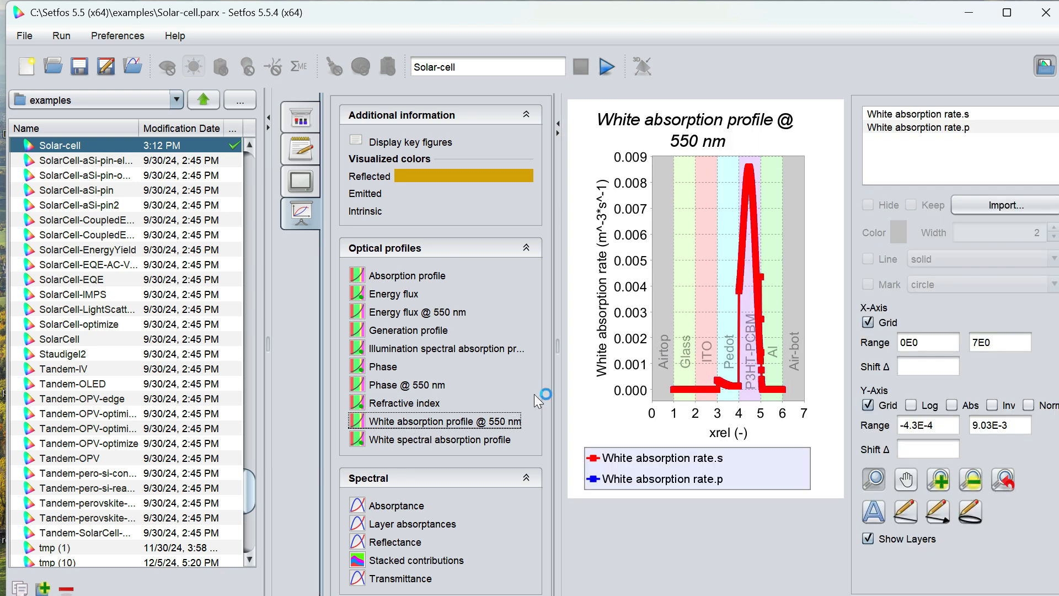
click(473, 442)
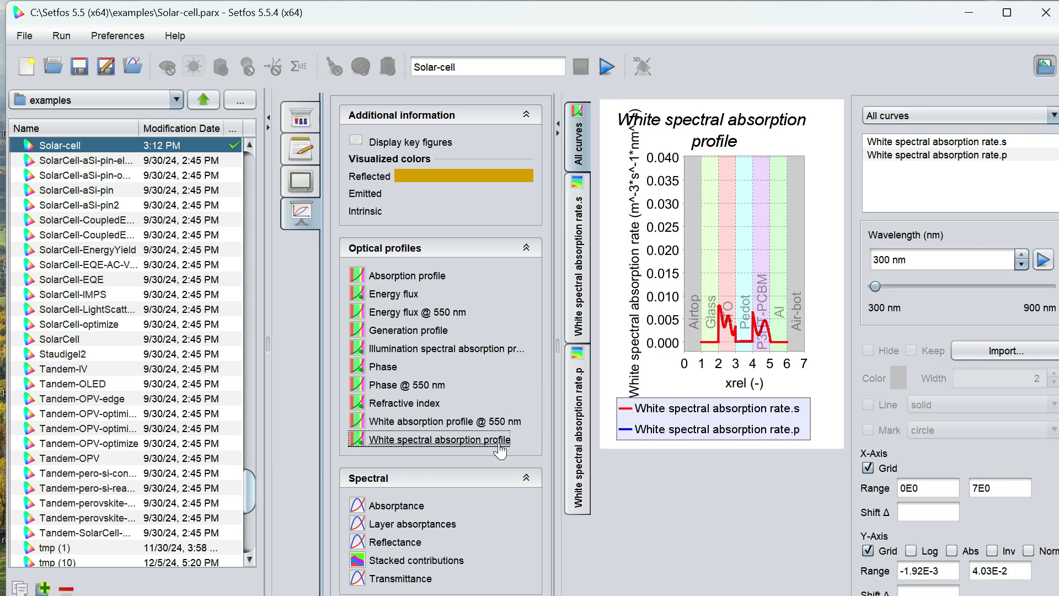
- Inspect the spectral plots: layer absorptances with each layer's curve highlighted, absorptance, transmittance and stacked contributions
click(397, 521)
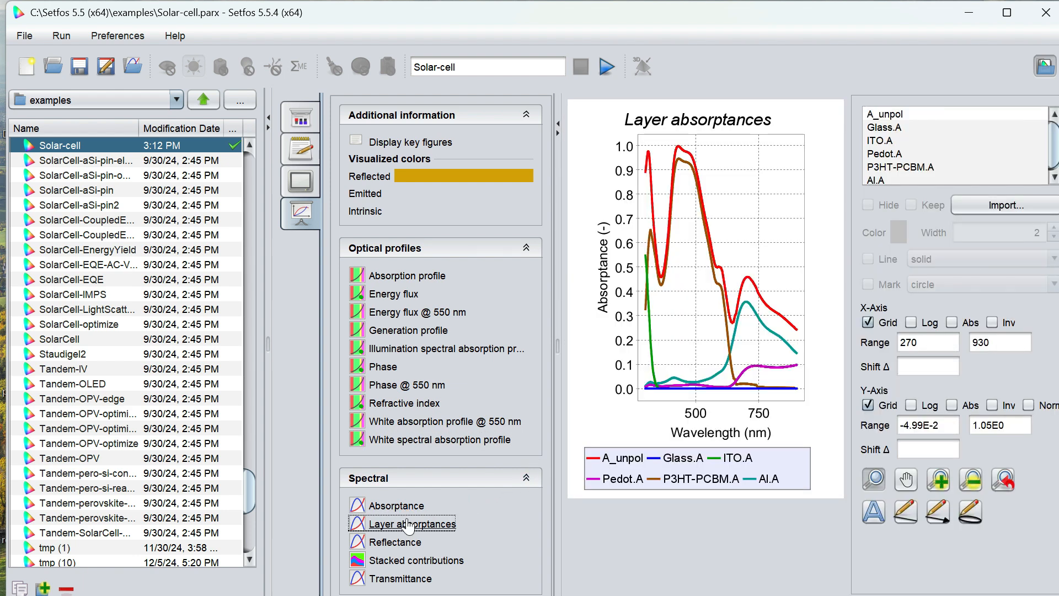
click(401, 506)
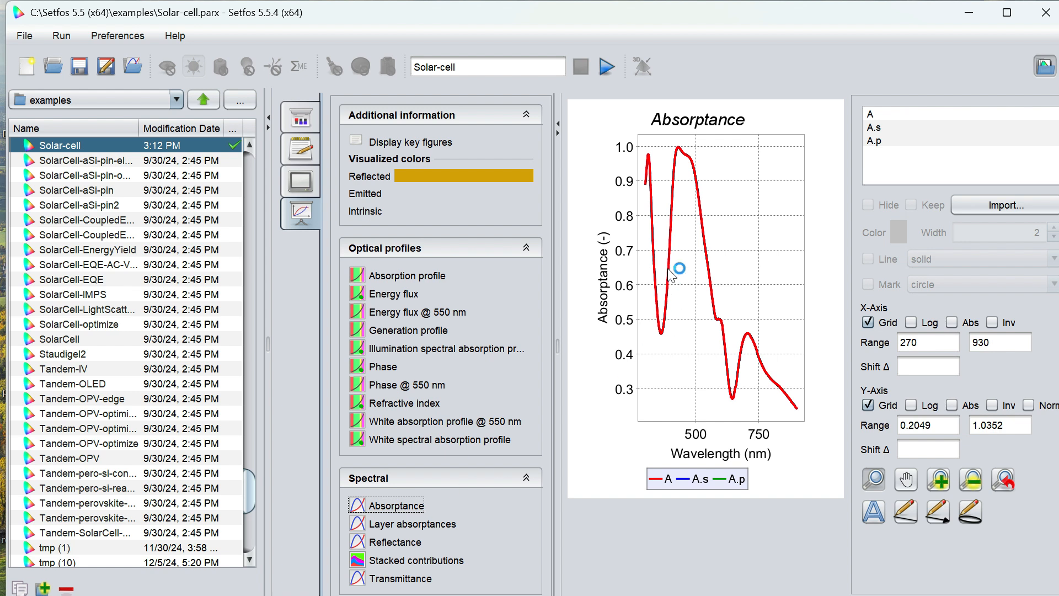
click(381, 525)
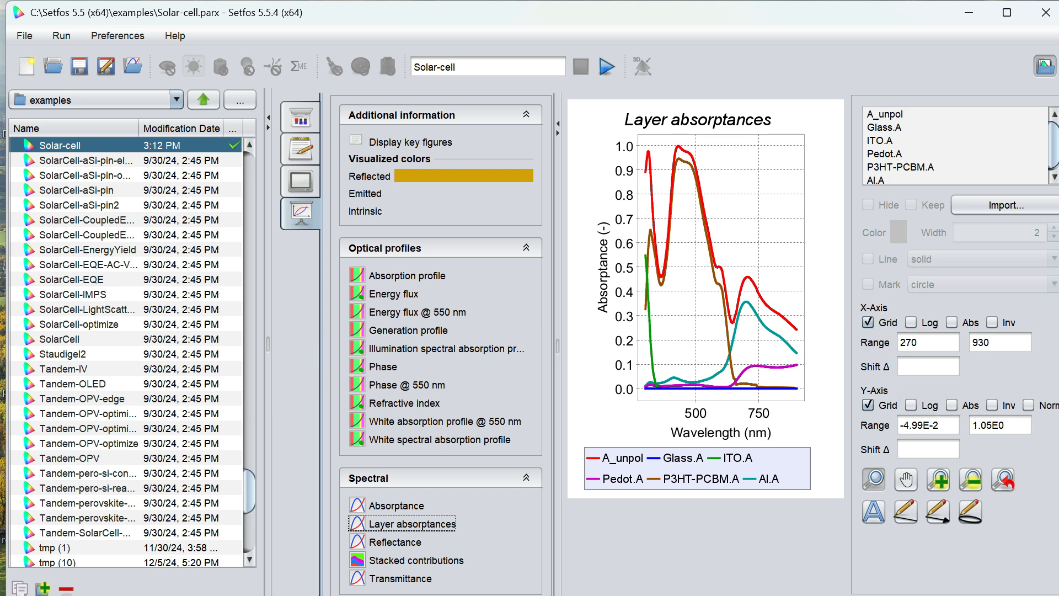
click(883, 128)
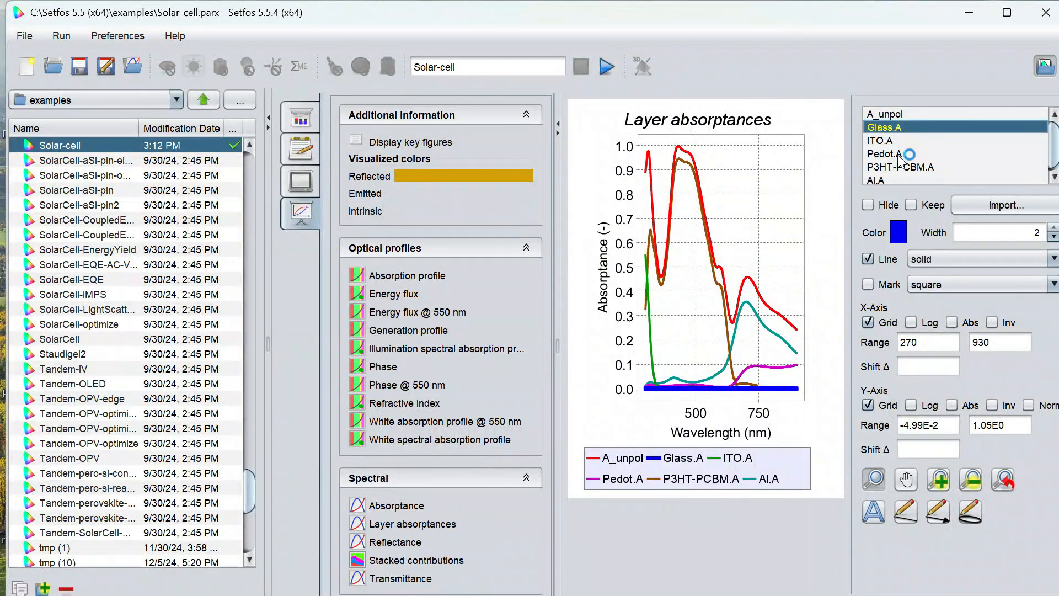
click(877, 143)
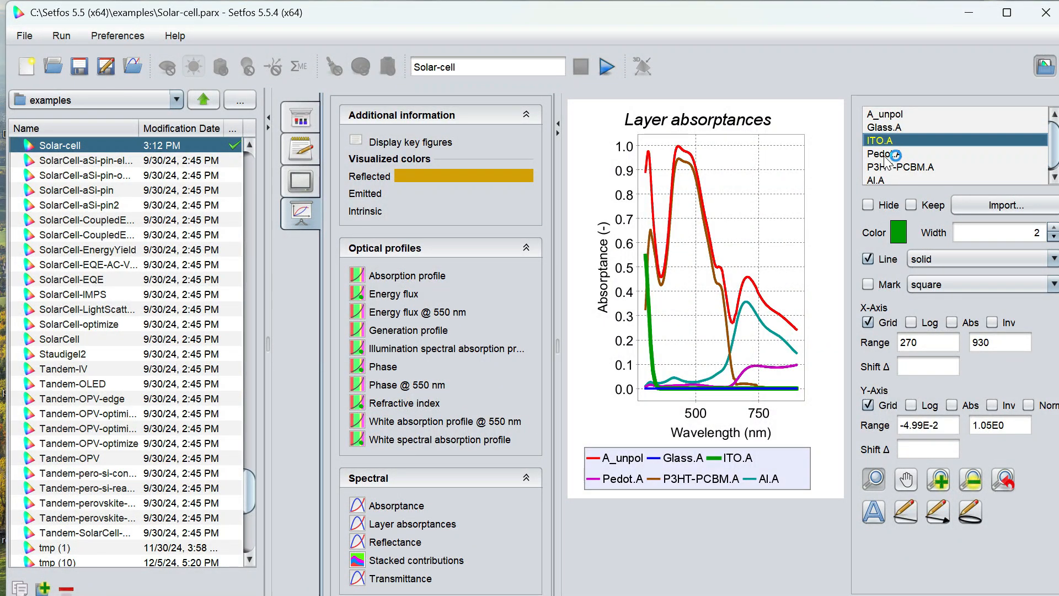
click(884, 154)
click(885, 166)
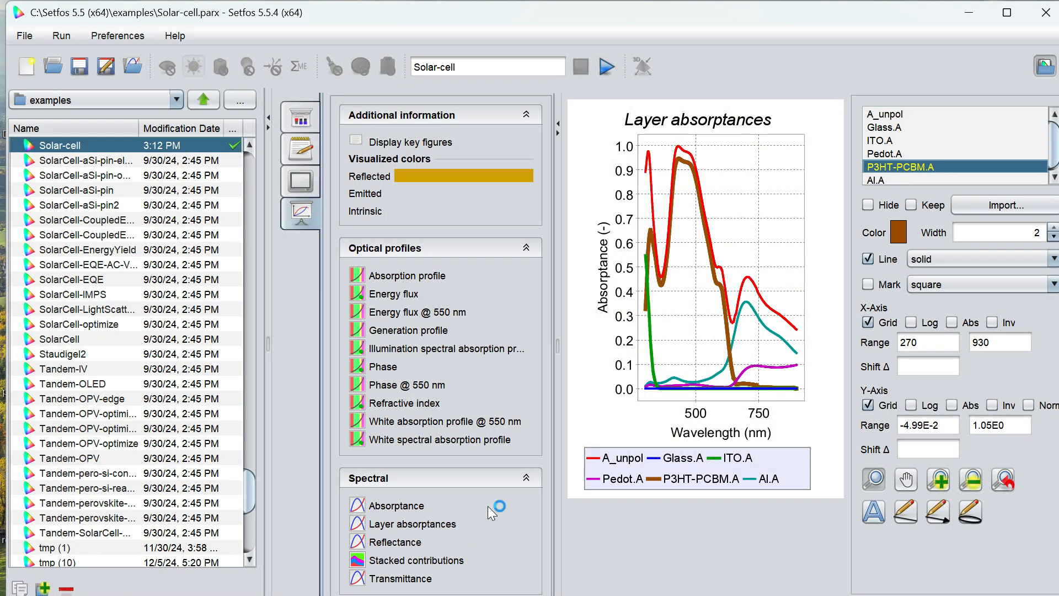
click(408, 579)
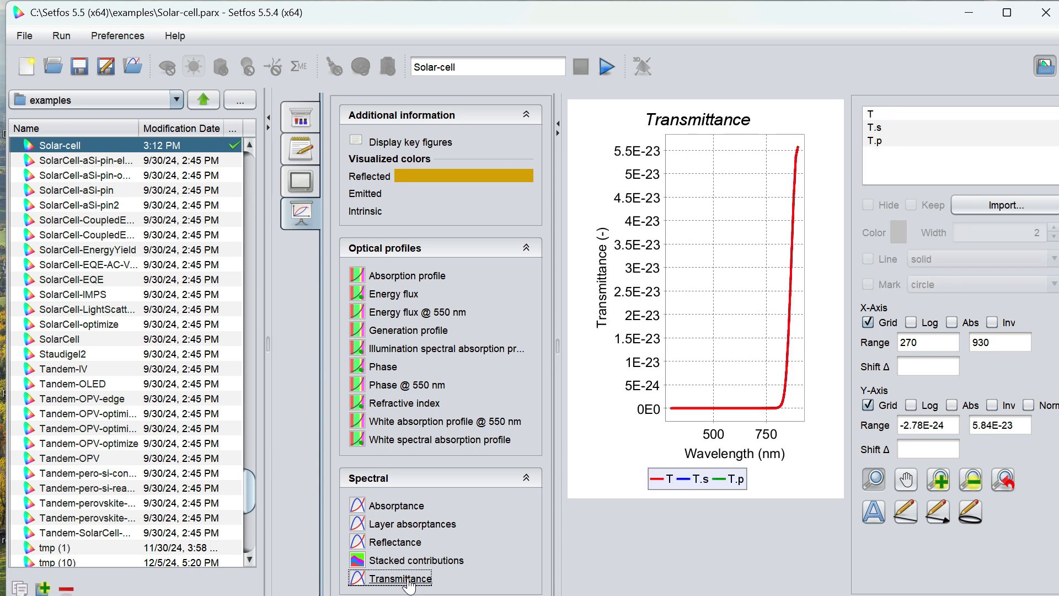
click(386, 561)
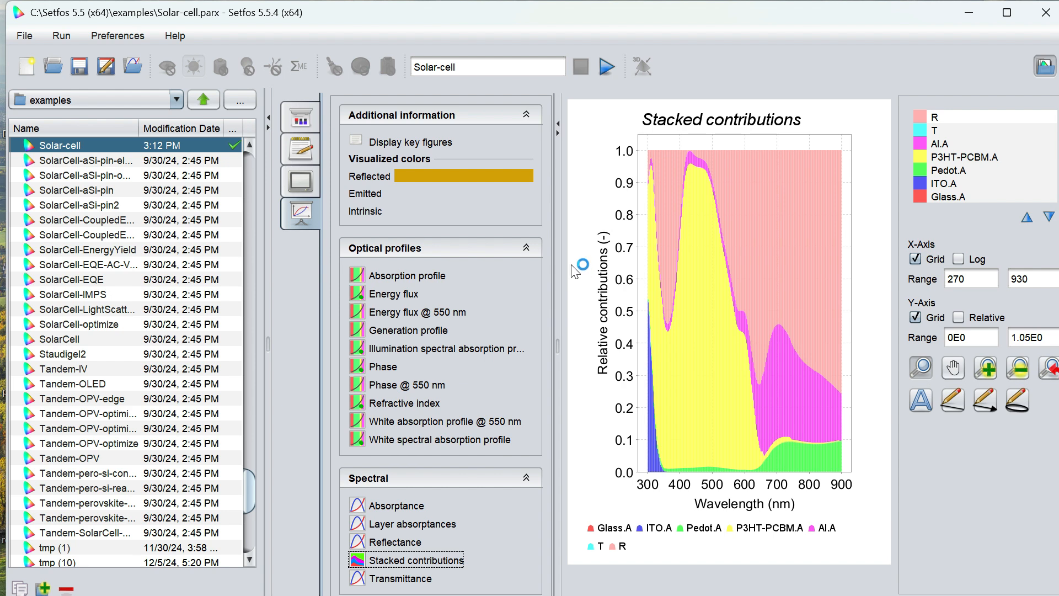
- Enable a parameter sweep and choose the P3HT-PCBM layer thickness as the swept parameter
click(301, 119)
click(536, 174)
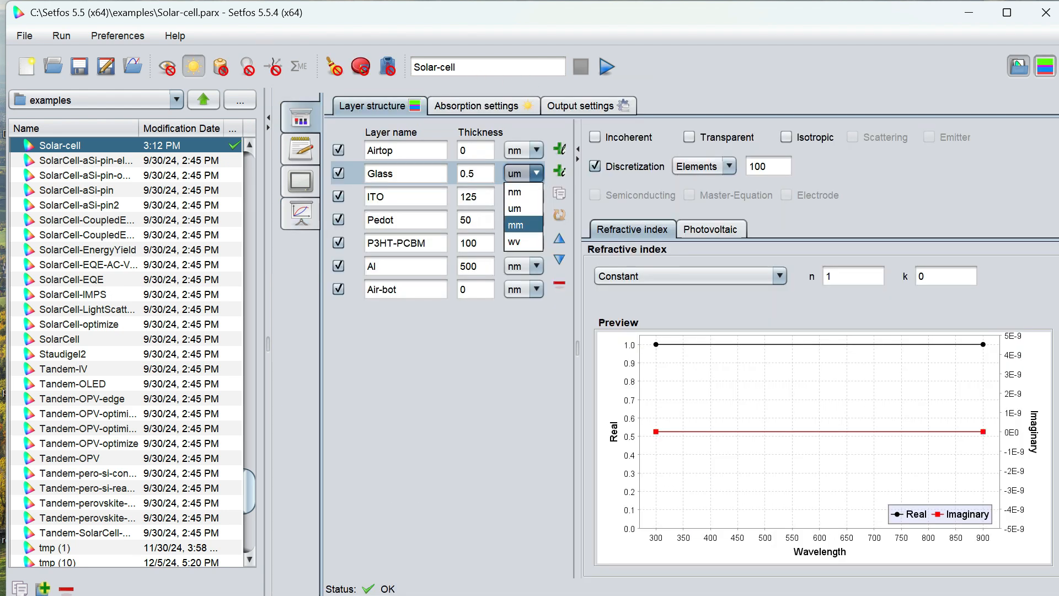
click(338, 313)
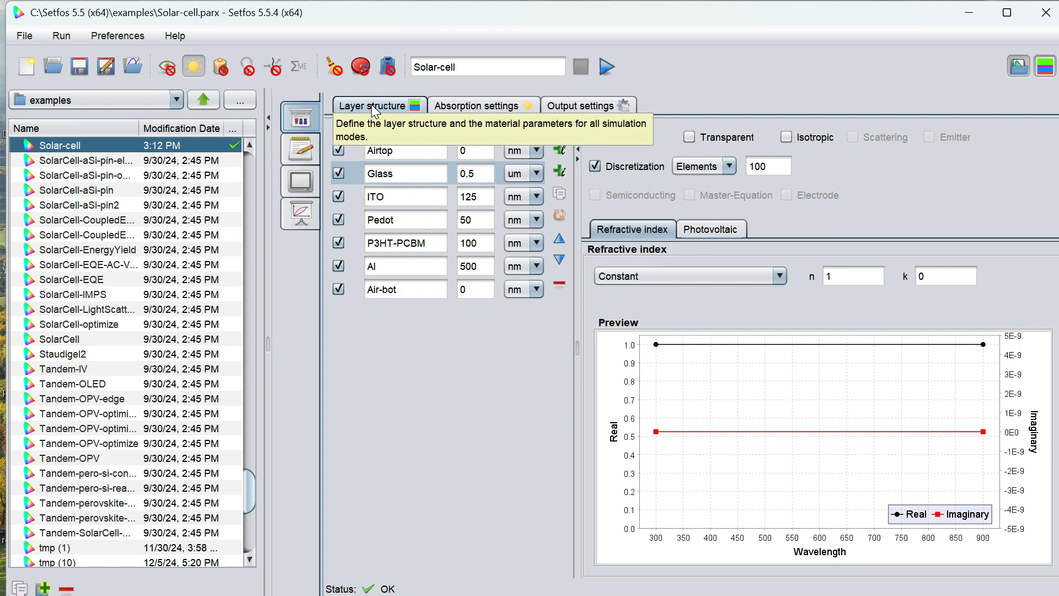
click(333, 73)
click(588, 151)
mouse_move(604, 174)
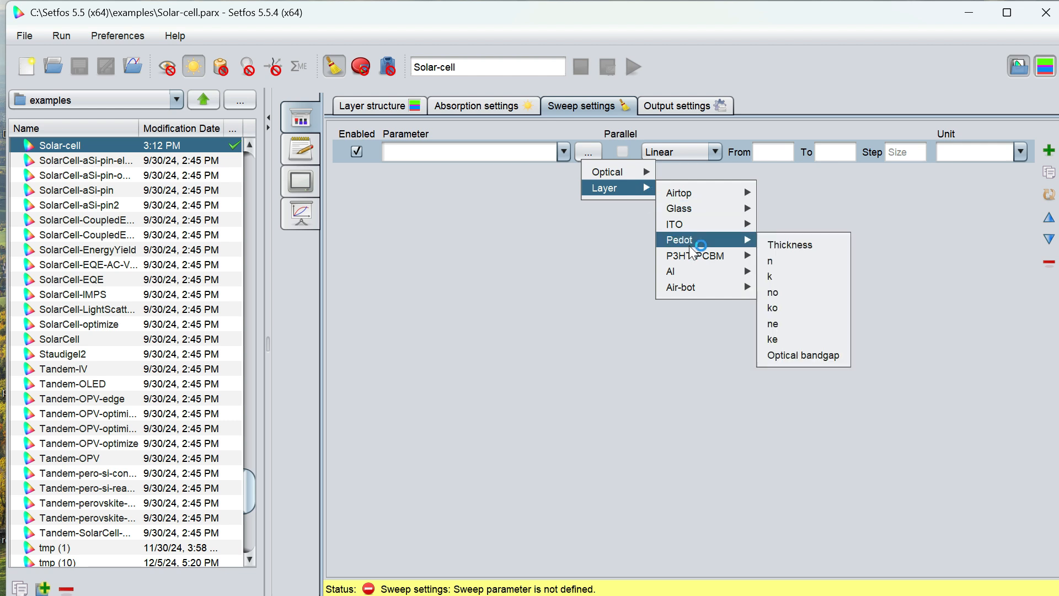
mouse_move(696, 256)
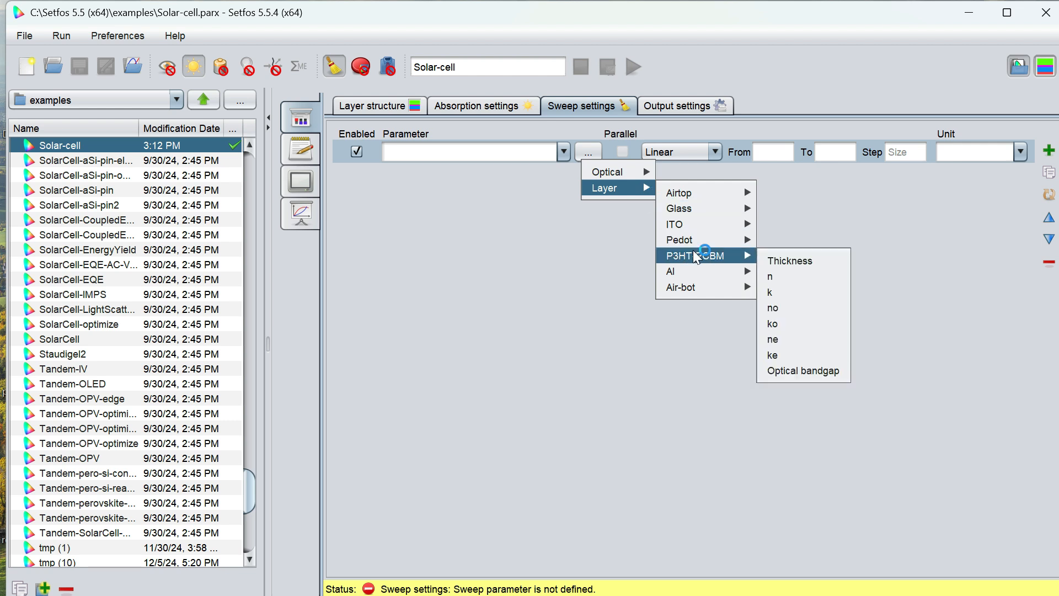
click(778, 261)
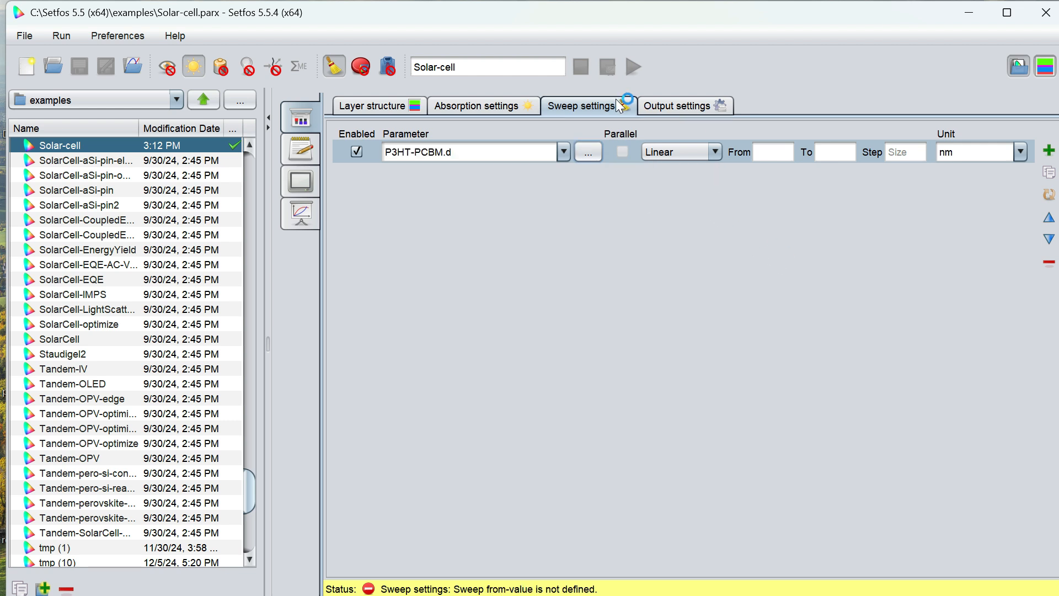
- Set the P3HT-PCBM thickness sweep range from 10 to 200 nm
click(774, 152)
text(10)
key(Tab)
text(200)
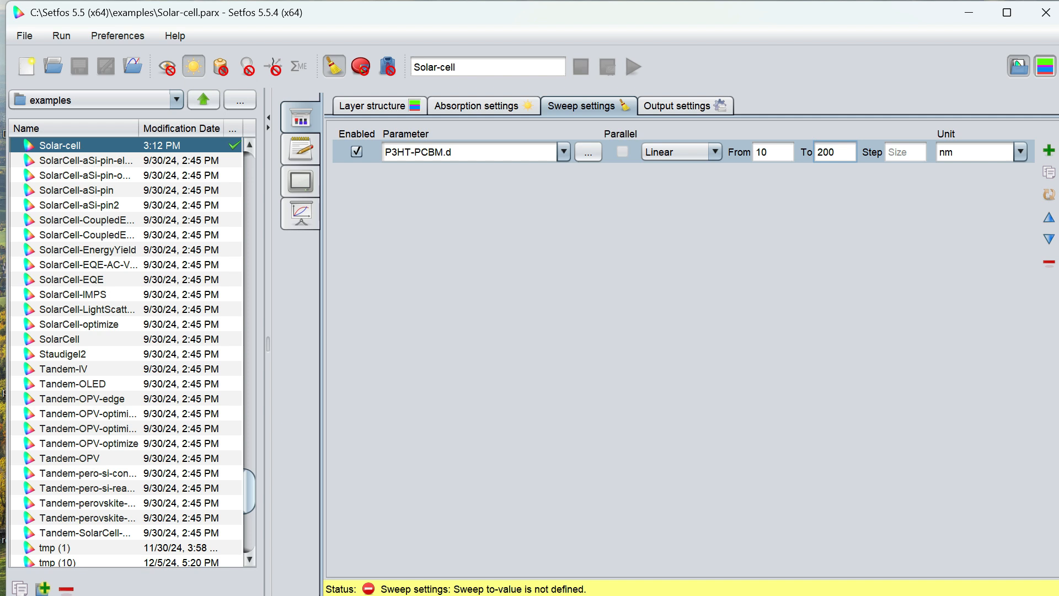
- Set the sweep step to 10 nm, then run the simulation under the name Solar-cell-sweep thickness
key(Tab)
text(1)
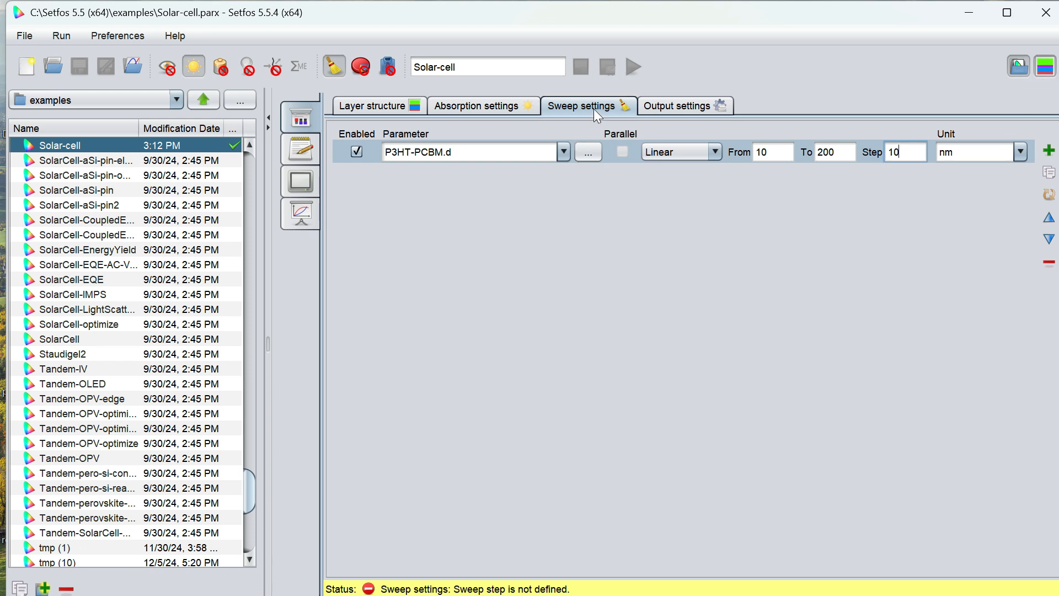
click(485, 69)
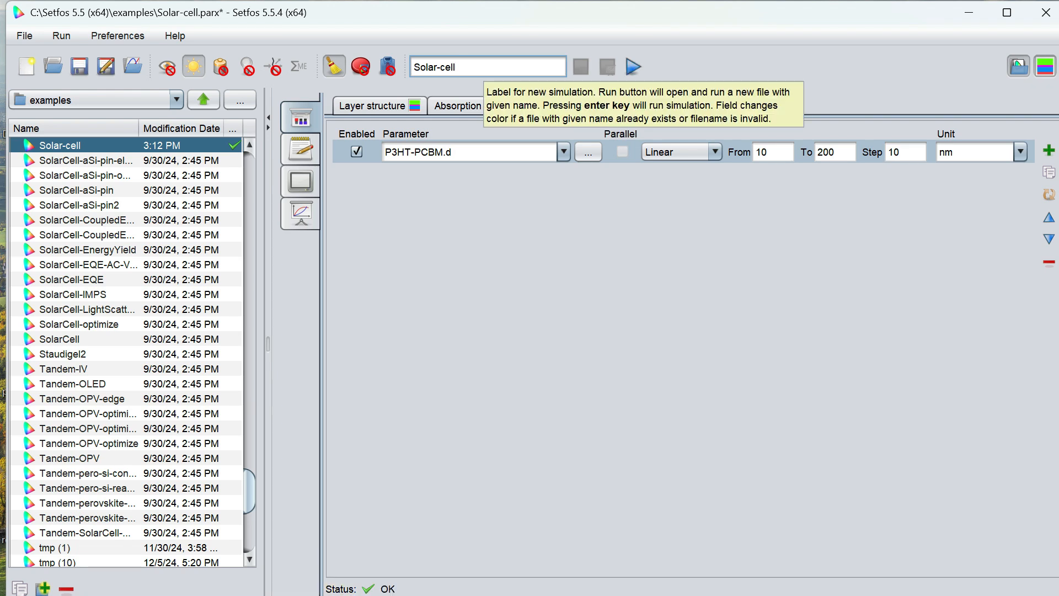
text(-sweep thickness)
click(635, 68)
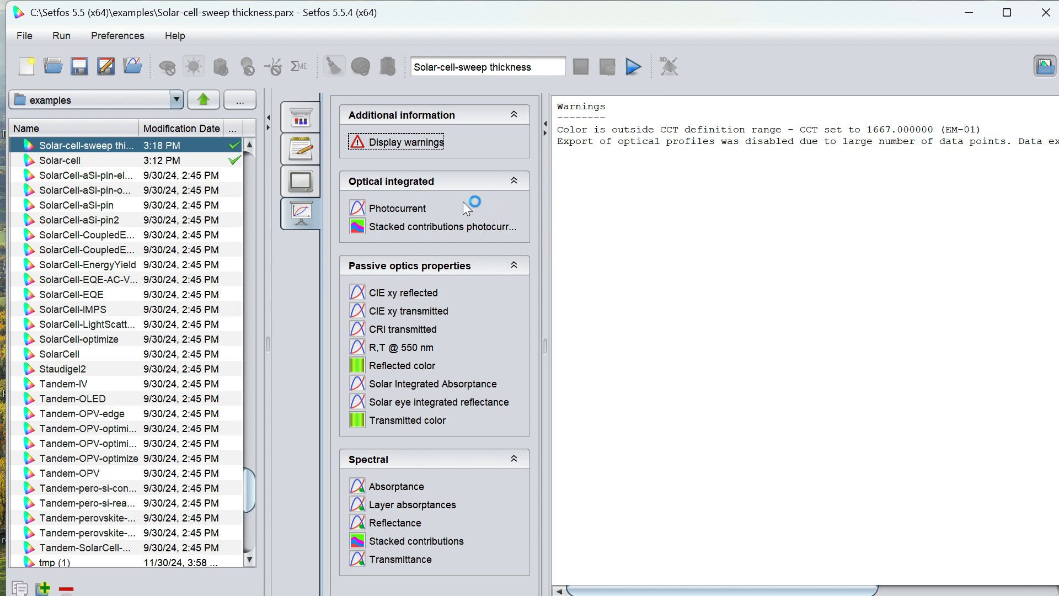
- Inspect the photocurrent versus P3HT-PCBM thickness plot, zooming in and highlighting the Pedot, P3HT-PCBM and Al curves
click(397, 208)
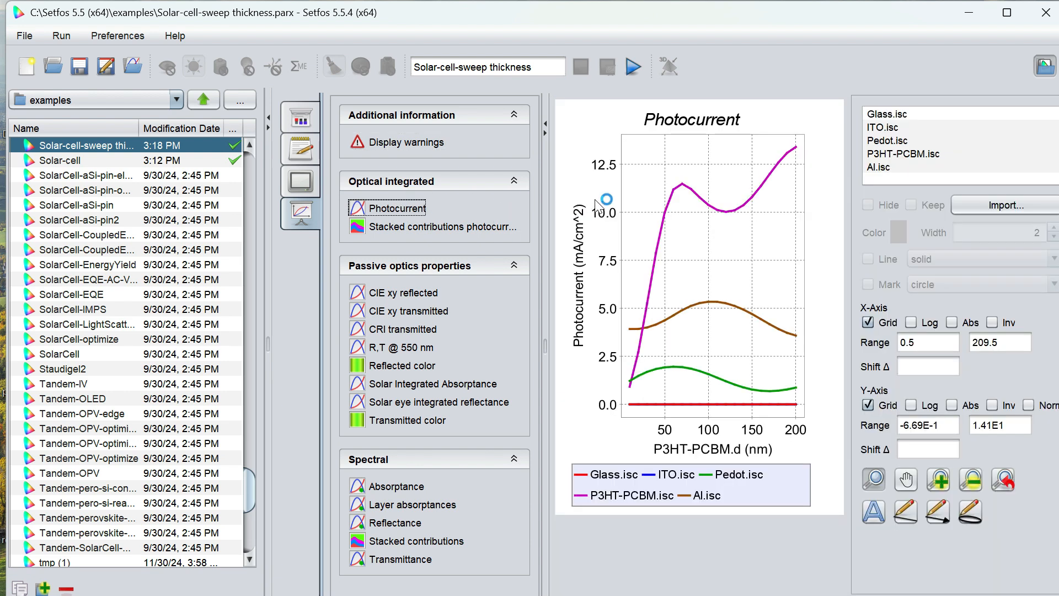
drag(640, 191, 702, 253)
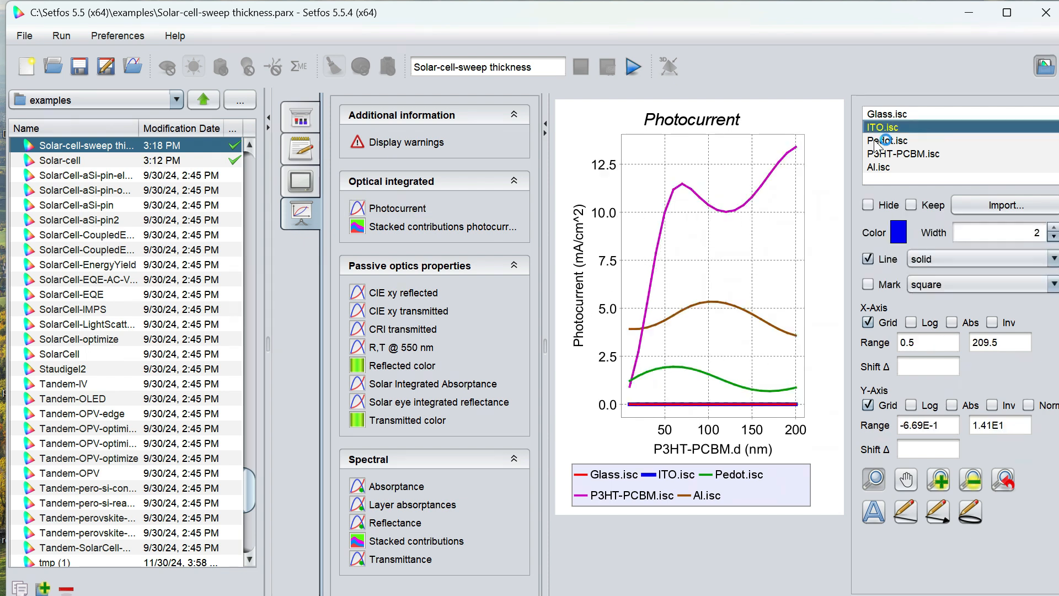
click(874, 140)
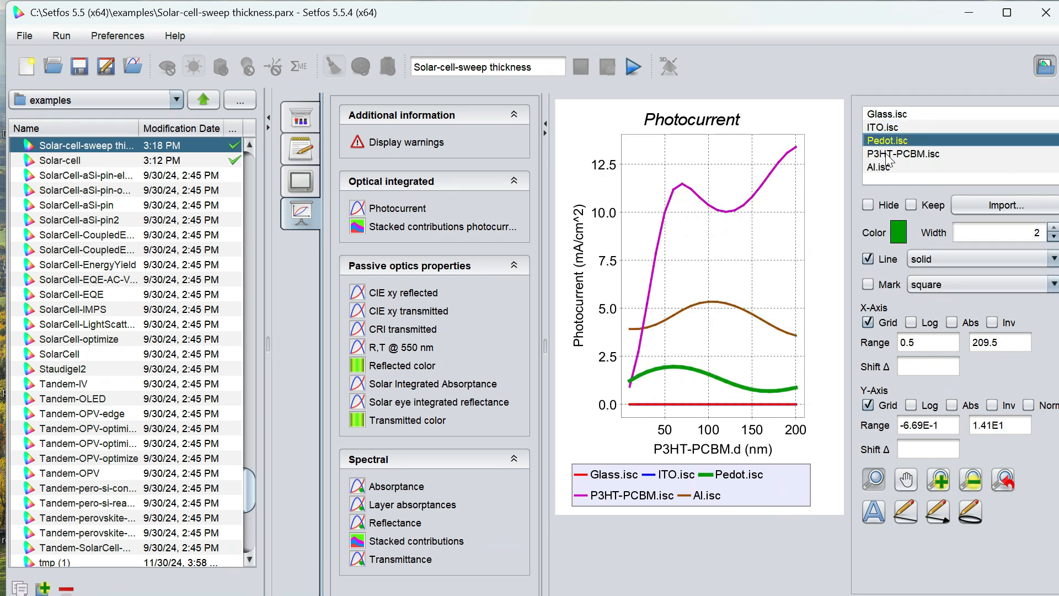
click(886, 154)
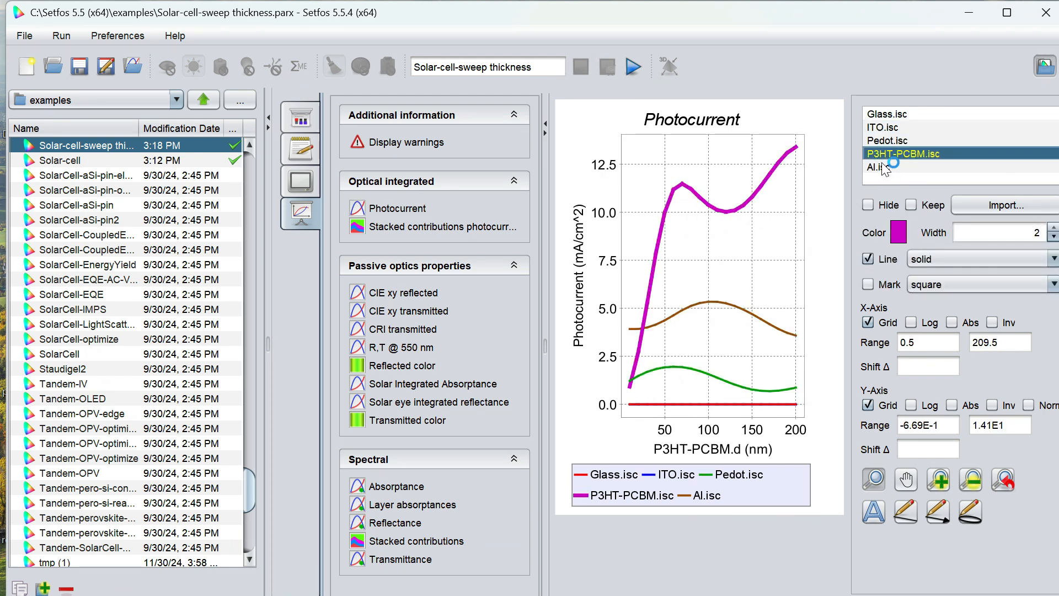
click(877, 173)
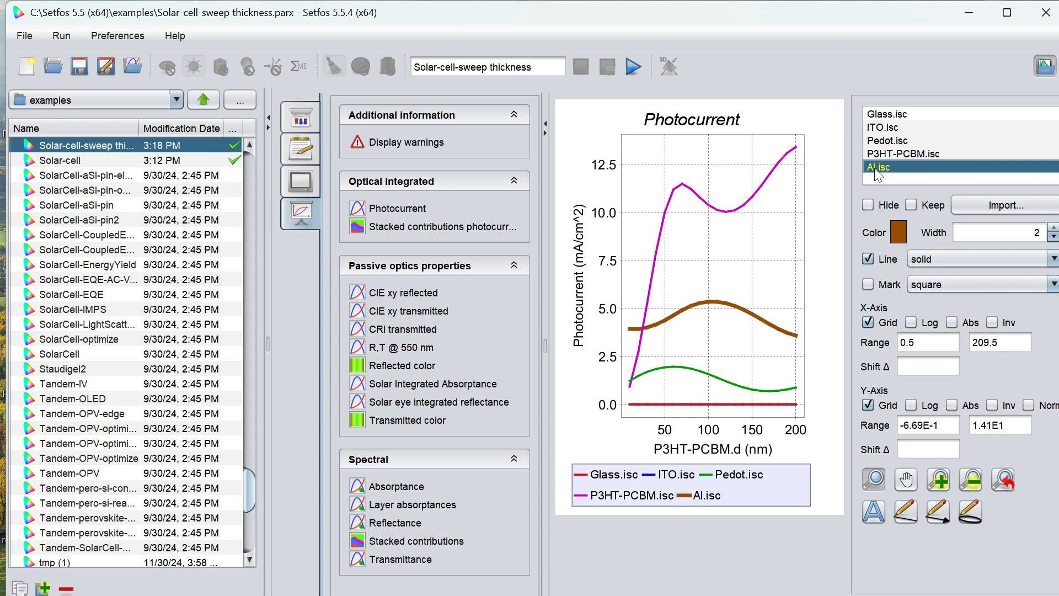
- Inspect the passive optics plots: CIE xy, R.T at 550 nm, reflected color, integrated absorptance and reflectance, transmitted color
click(460, 237)
click(400, 268)
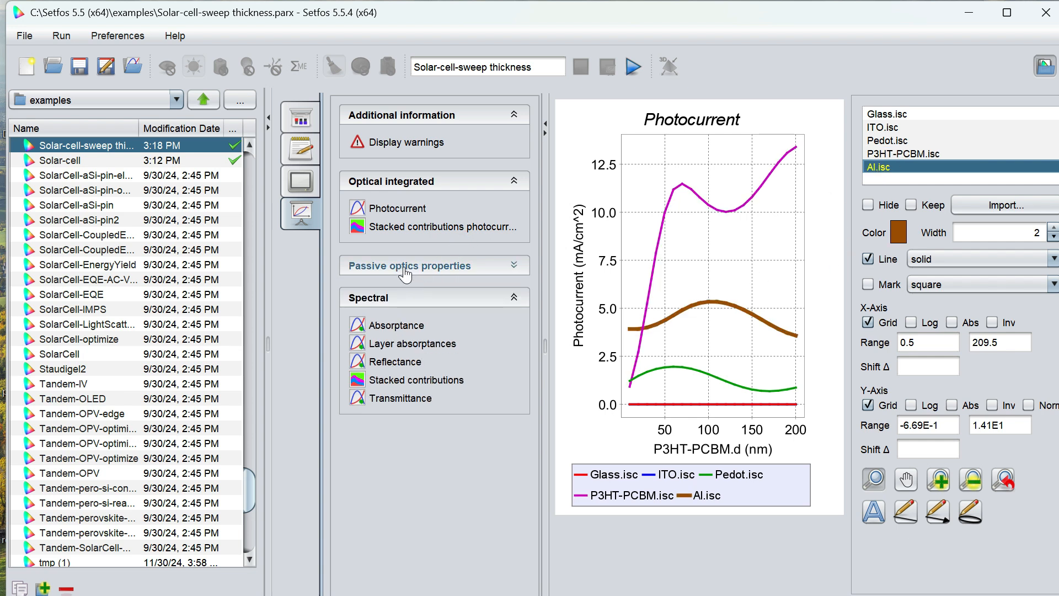
click(397, 270)
click(395, 293)
click(402, 310)
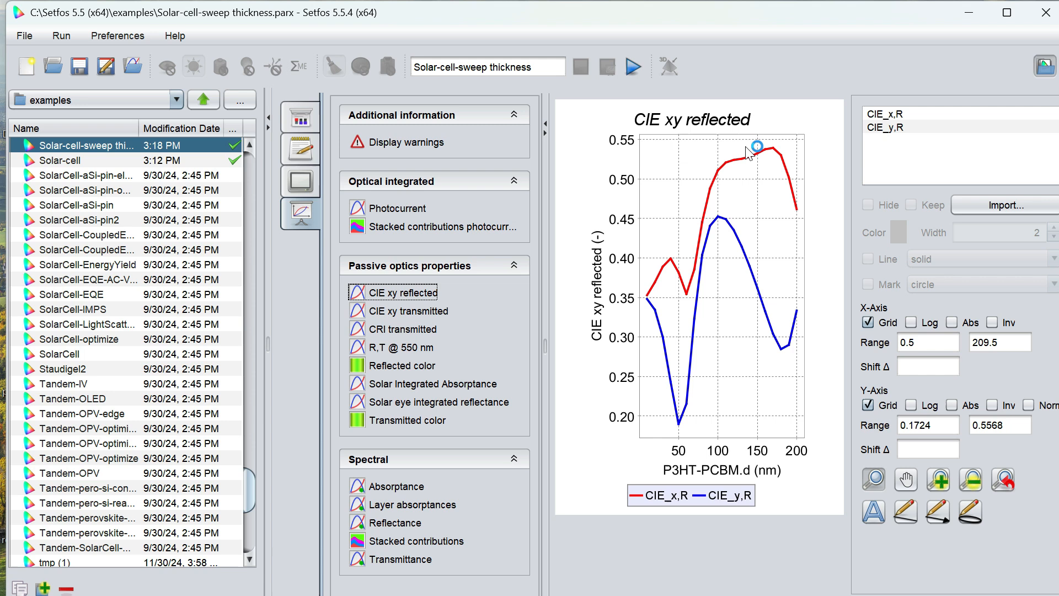
click(407, 347)
click(404, 365)
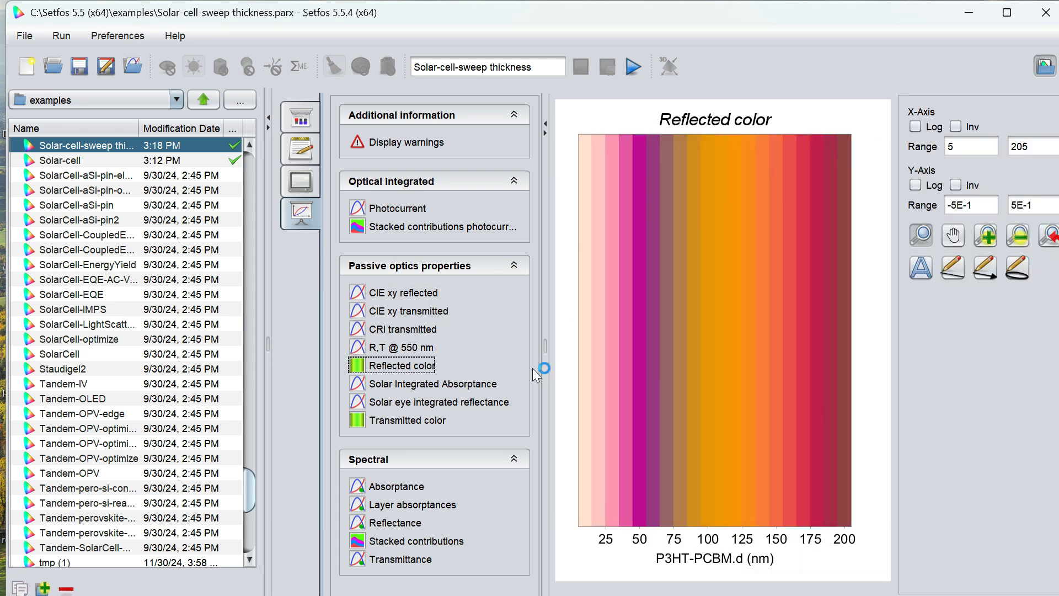
click(407, 388)
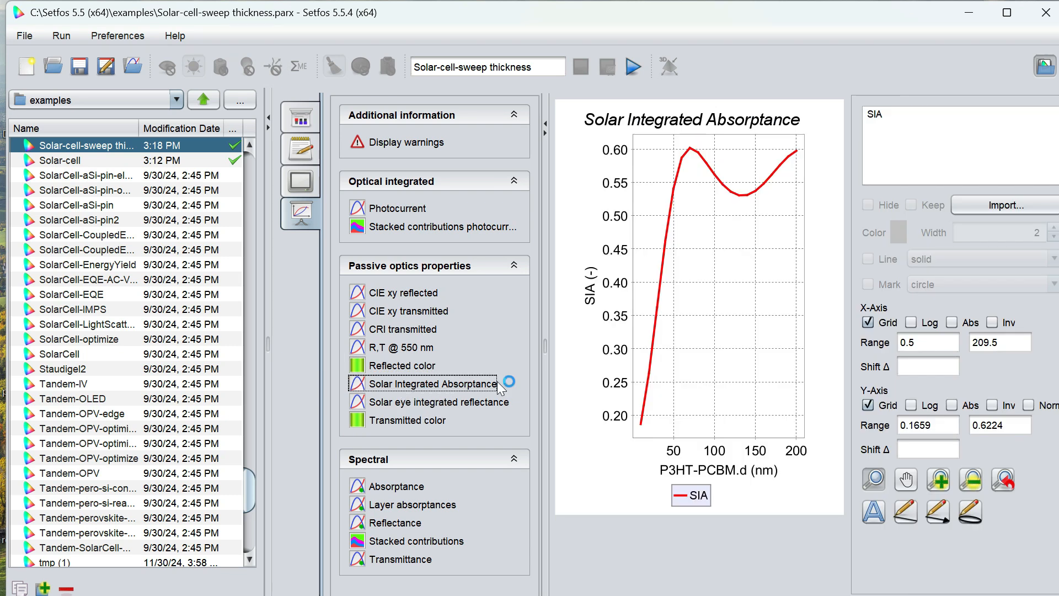
click(414, 401)
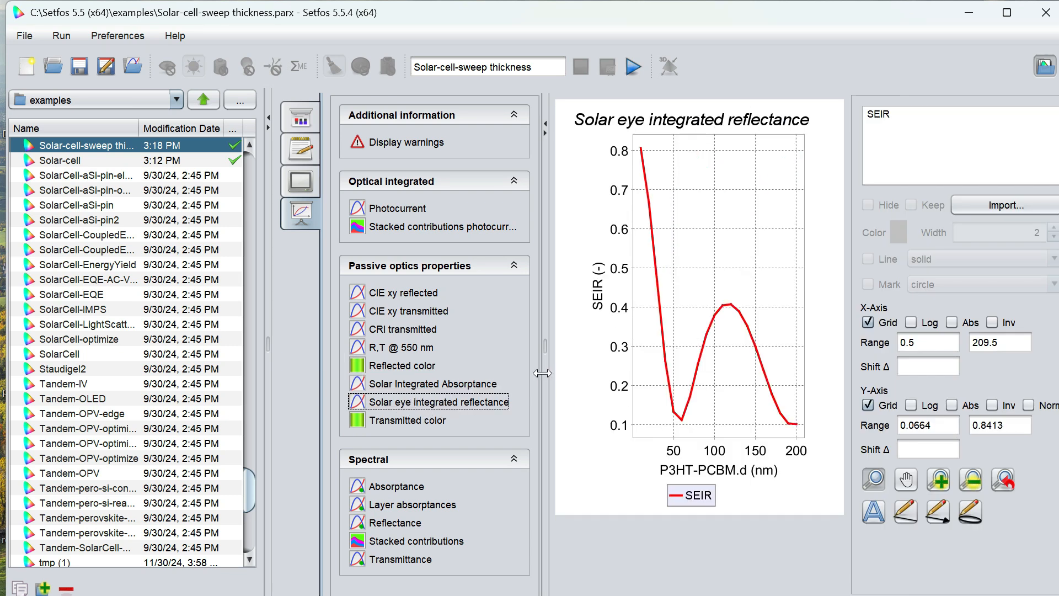
click(420, 420)
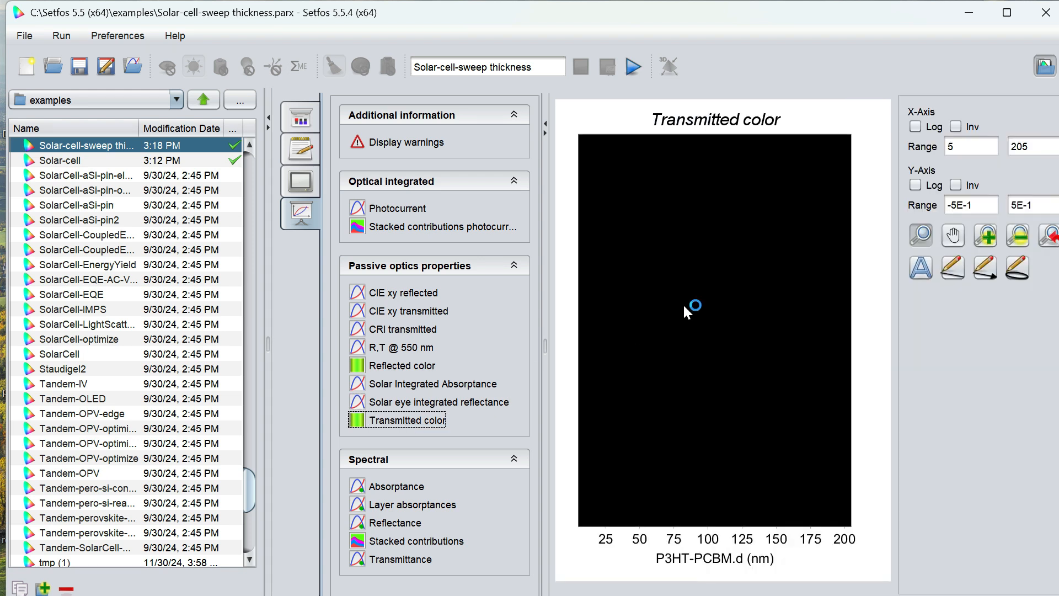
- View the absorptance spectrum and step the P3HT-PCBM thickness to 200 nm
click(407, 488)
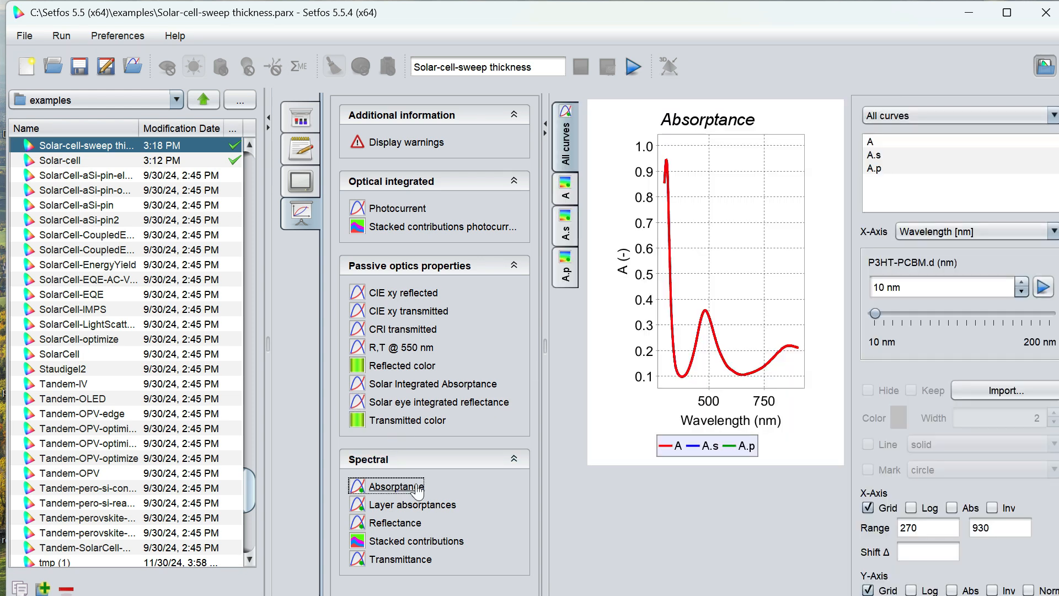
click(574, 198)
click(566, 146)
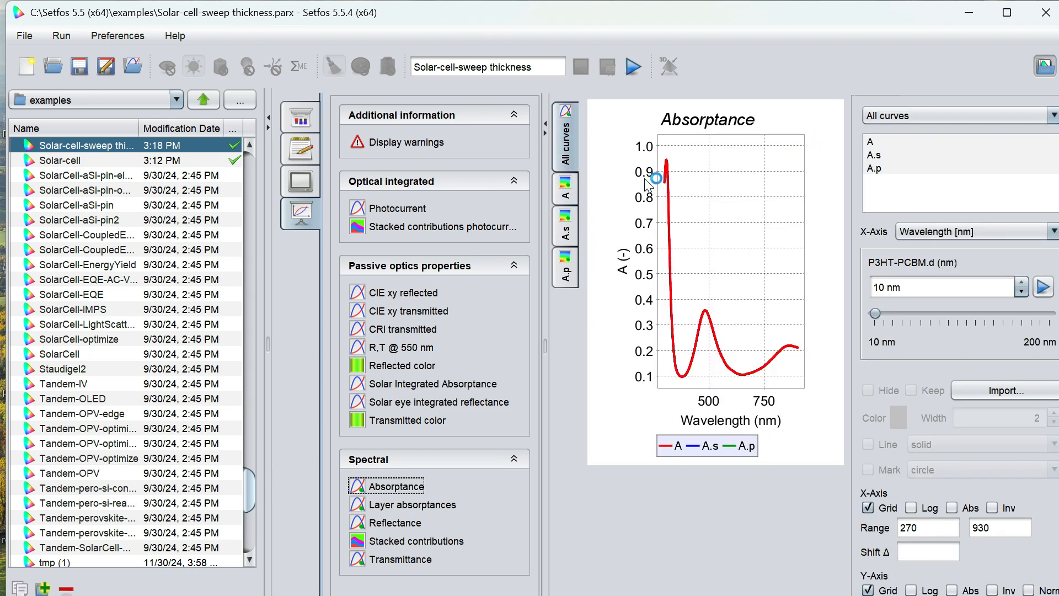
click(1044, 287)
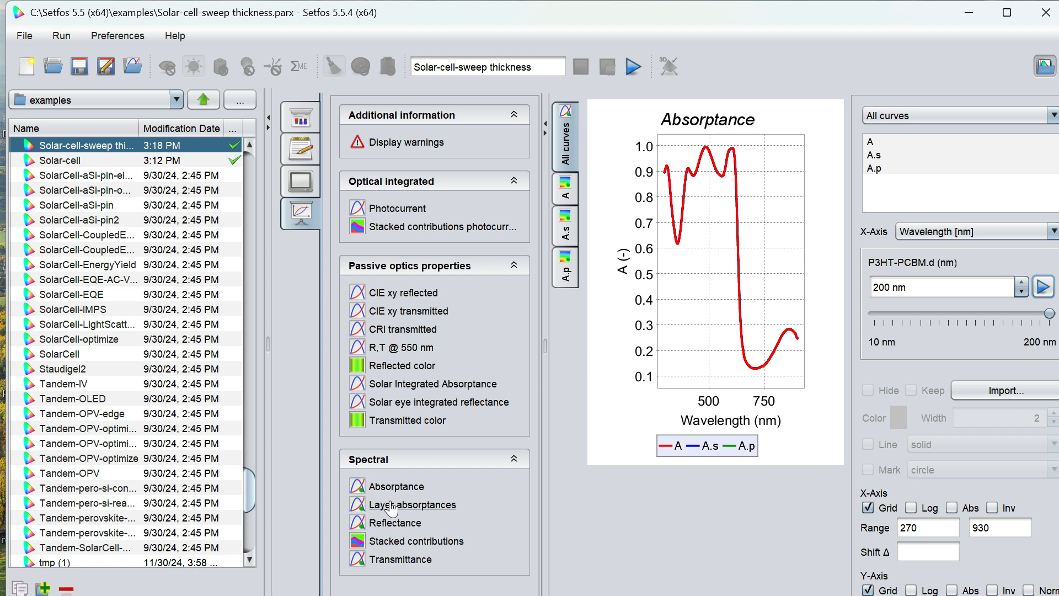
- Inspect the layer absorptances, viewing each layer's absorptance map versus wavelength and P3HT-PCBM thickness
click(411, 505)
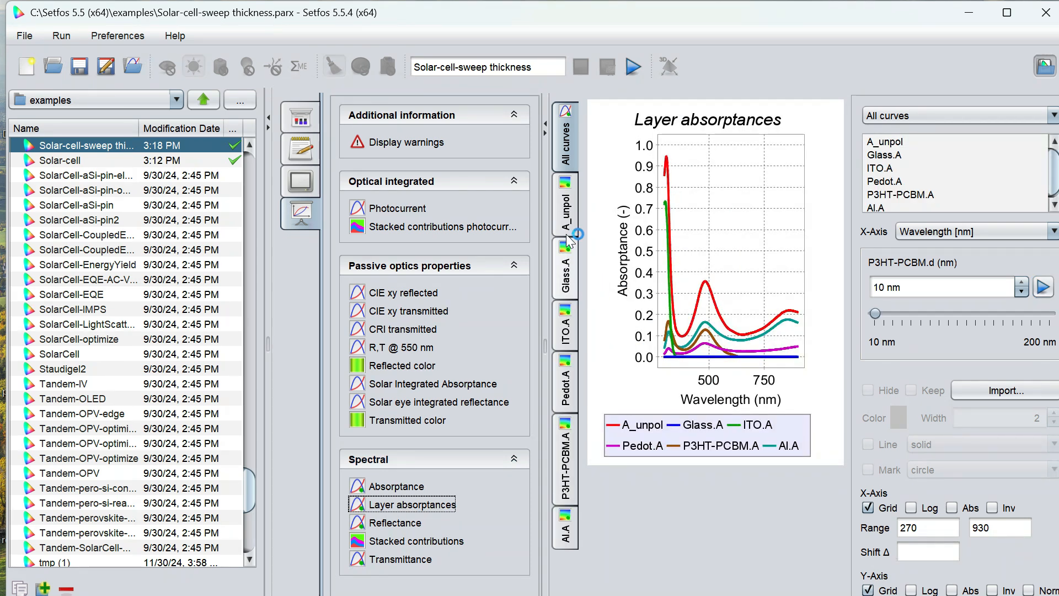
click(566, 212)
click(566, 273)
click(564, 326)
click(565, 383)
click(574, 441)
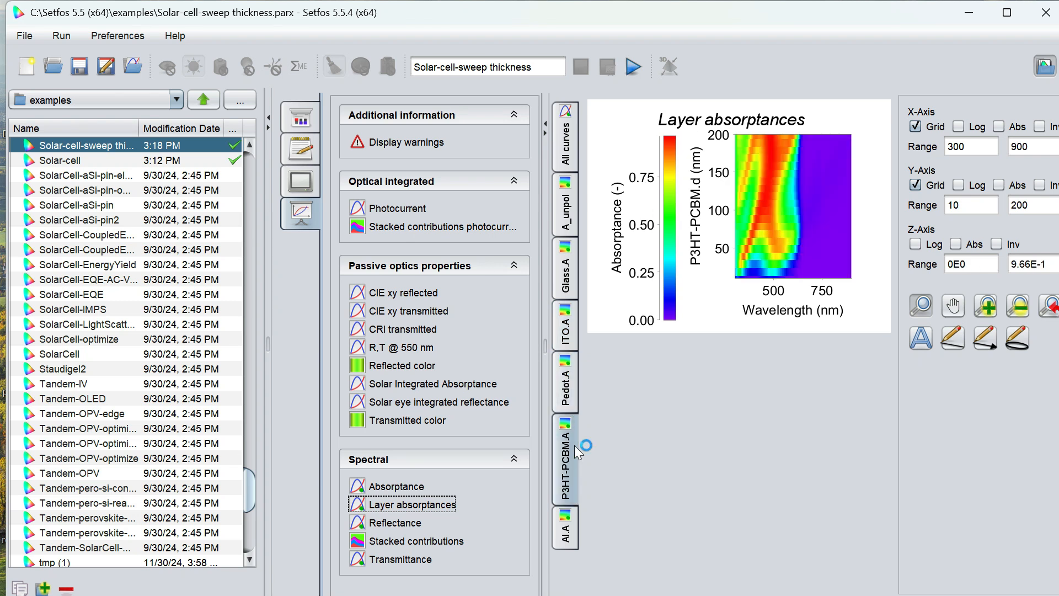
click(574, 533)
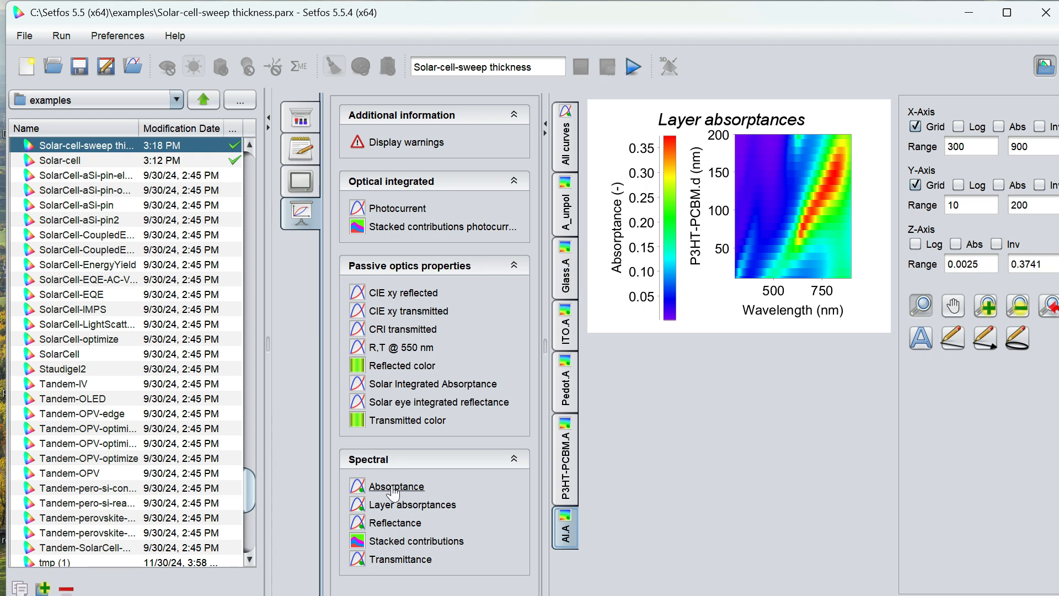
- Inspect the reflectance map, stacked contributions and transmittance spectrum, zooming in and stepping thickness to 200 nm
click(395, 524)
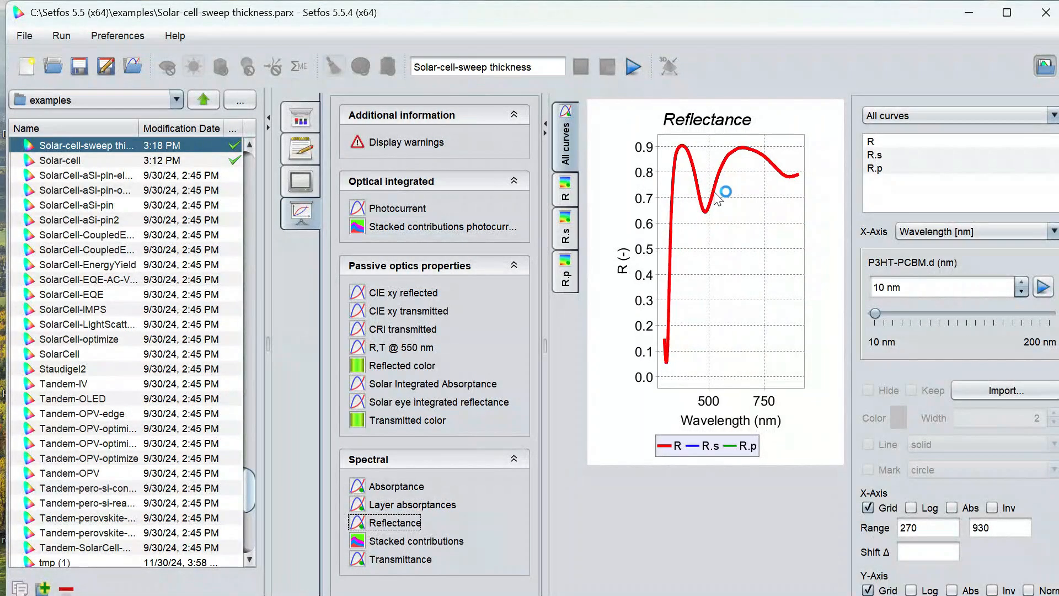
click(571, 265)
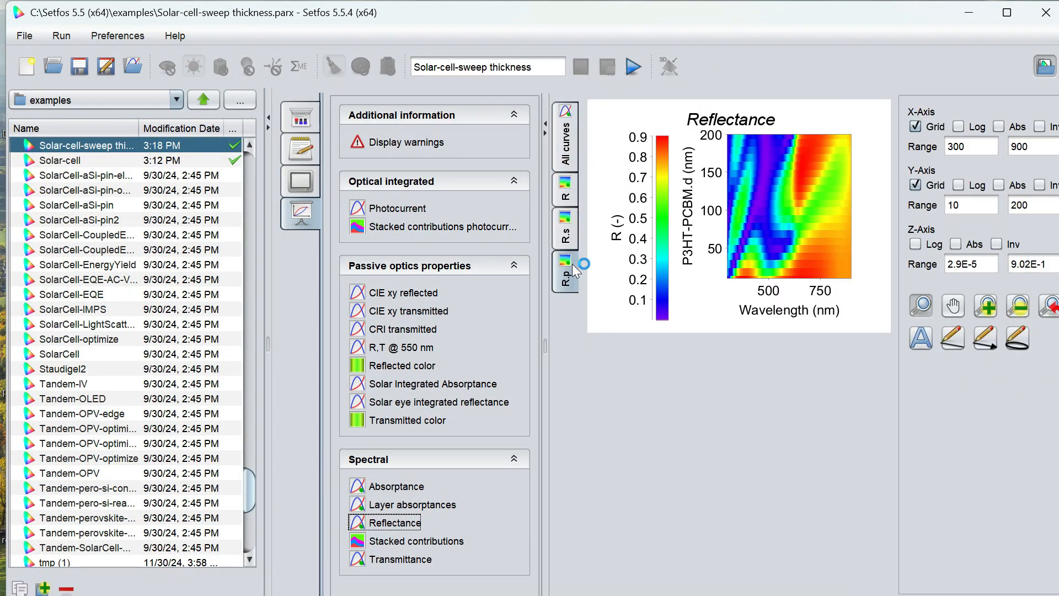
click(416, 541)
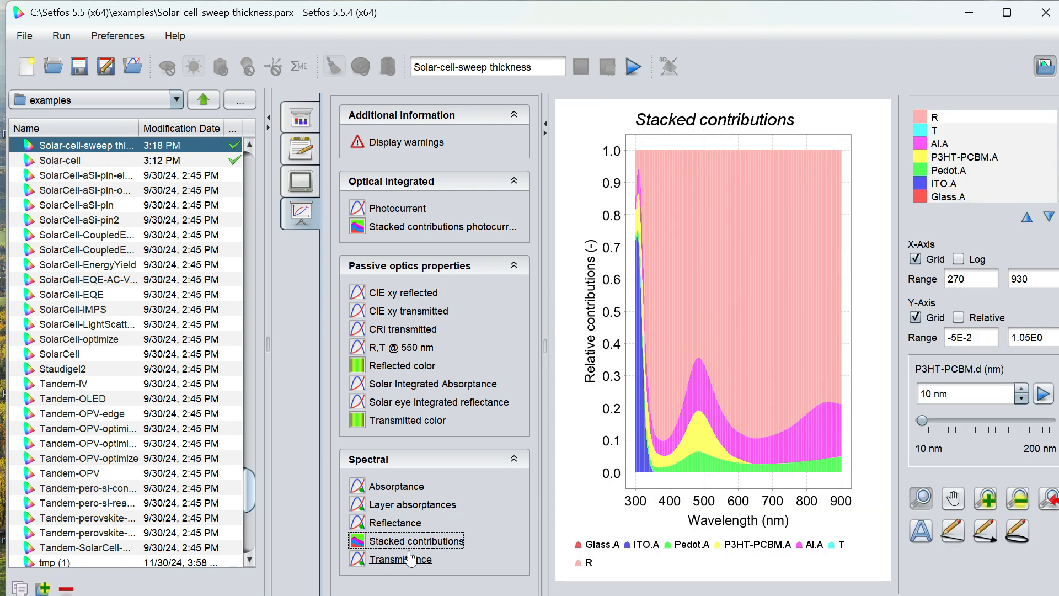
click(399, 559)
drag(758, 283, 825, 332)
click(1038, 295)
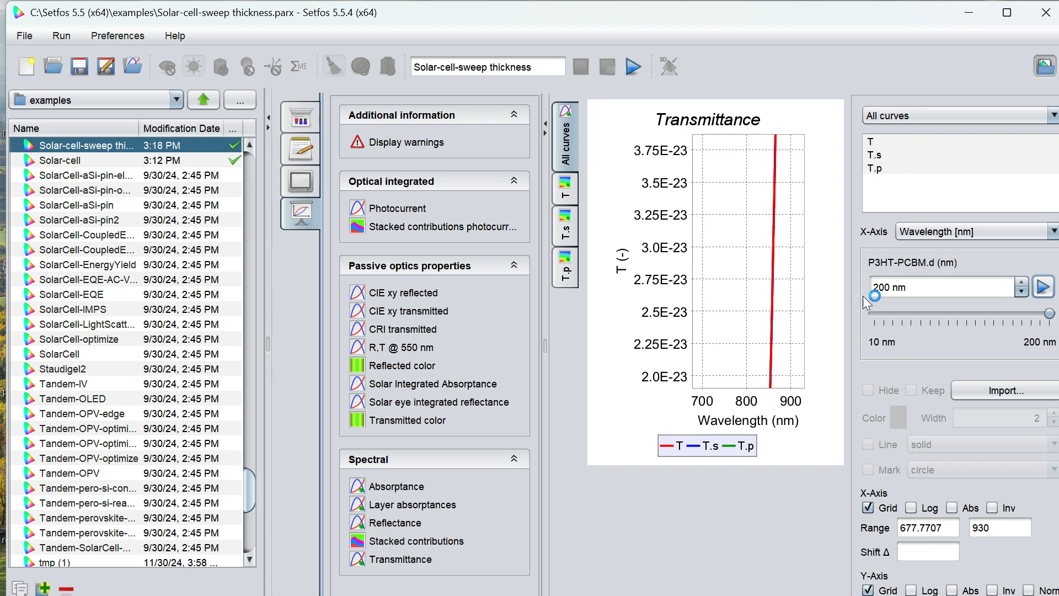
- Review the simulation log and warnings, then return to the layer structure settings
click(291, 176)
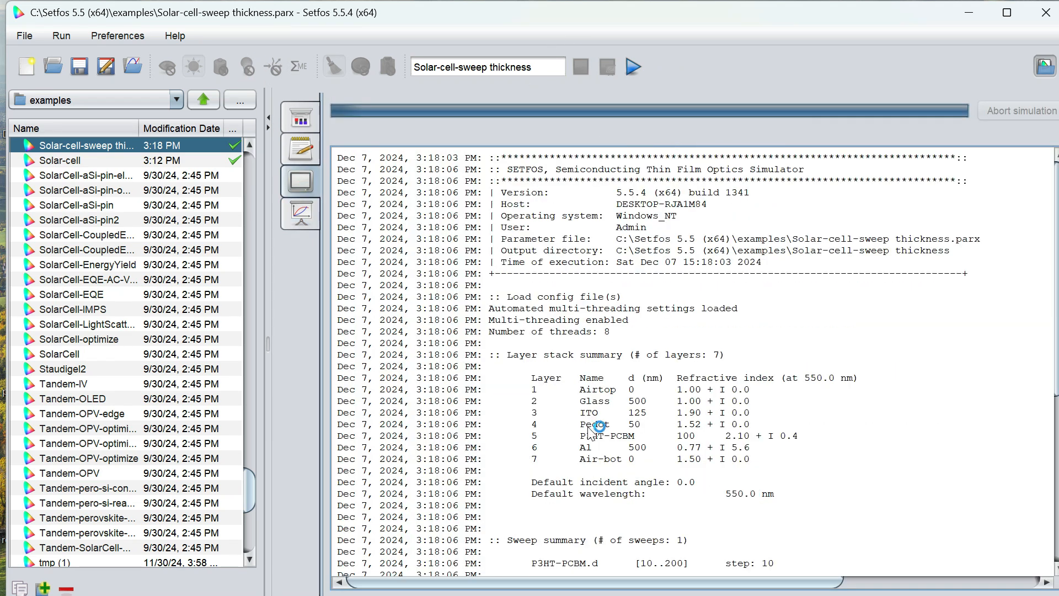
click(301, 149)
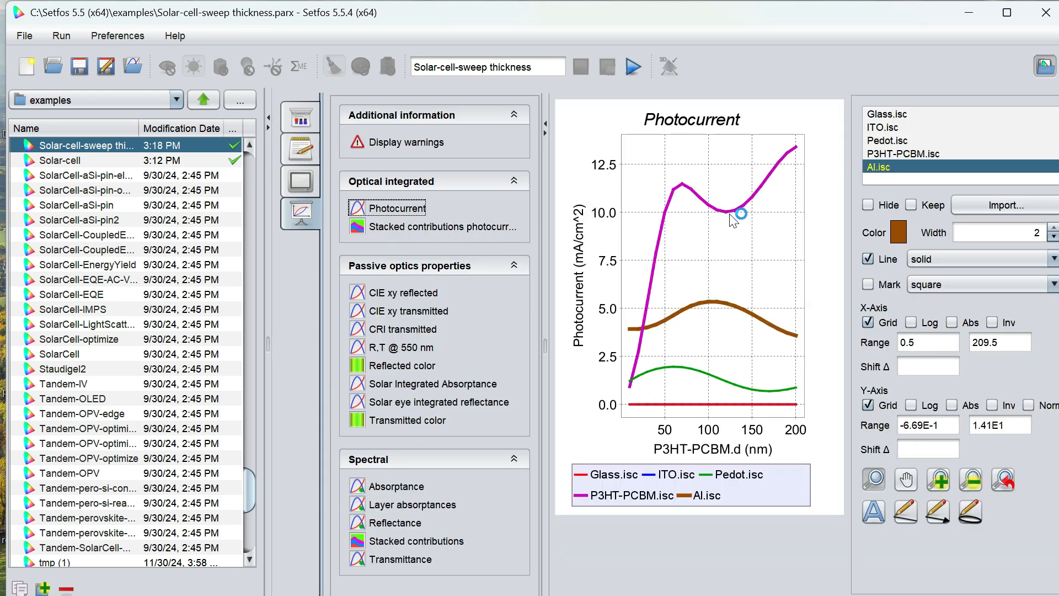
click(304, 109)
click(303, 218)
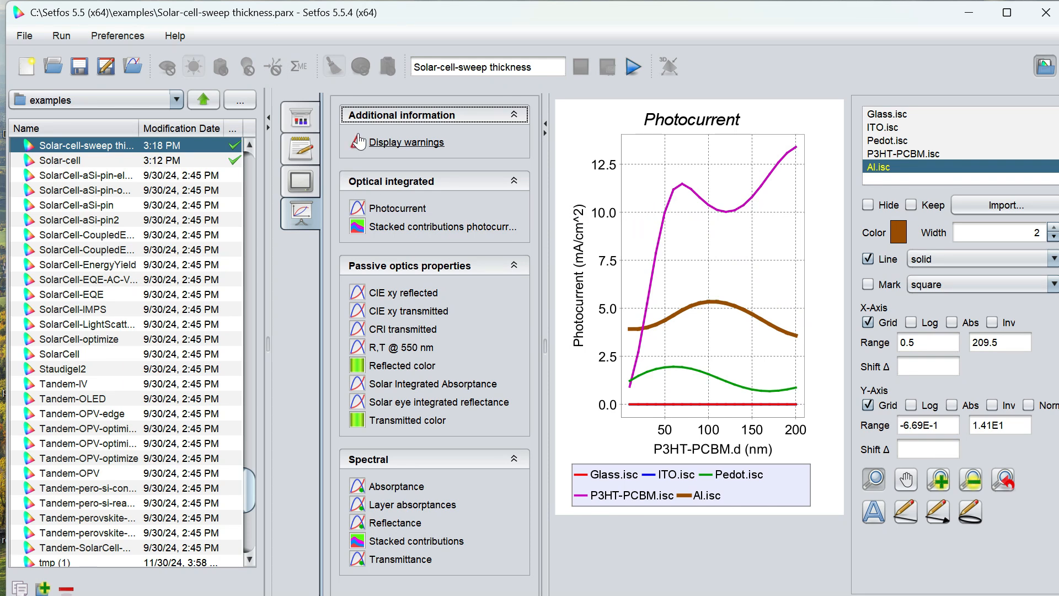
click(406, 142)
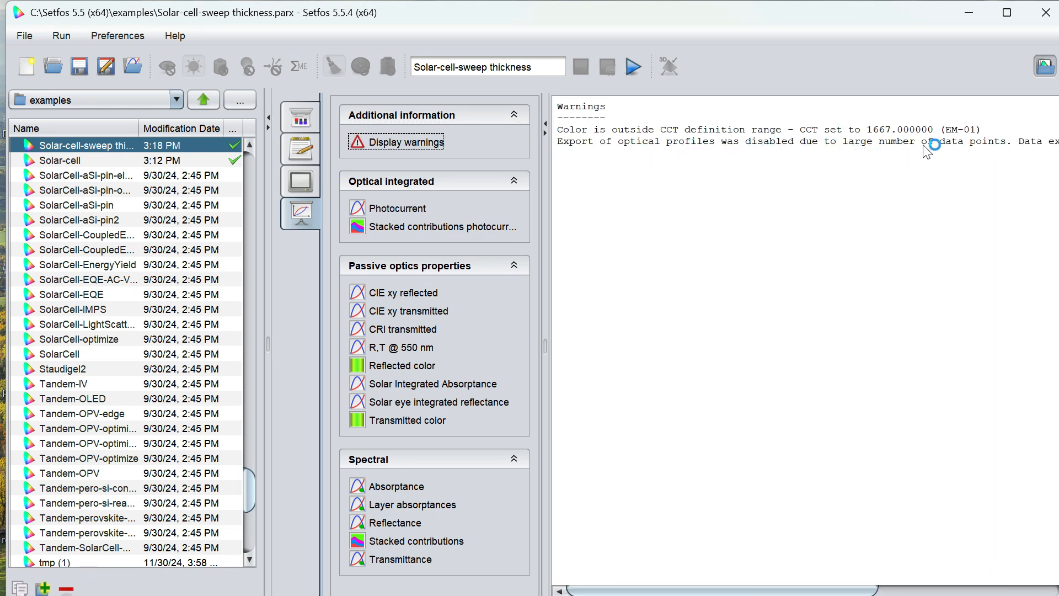
click(288, 123)
click(354, 108)
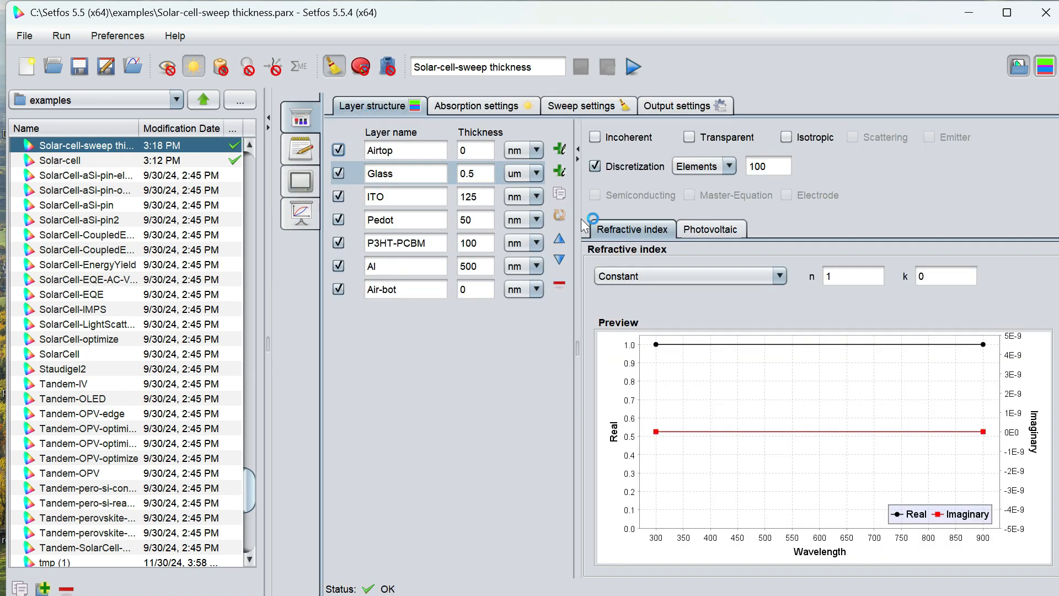